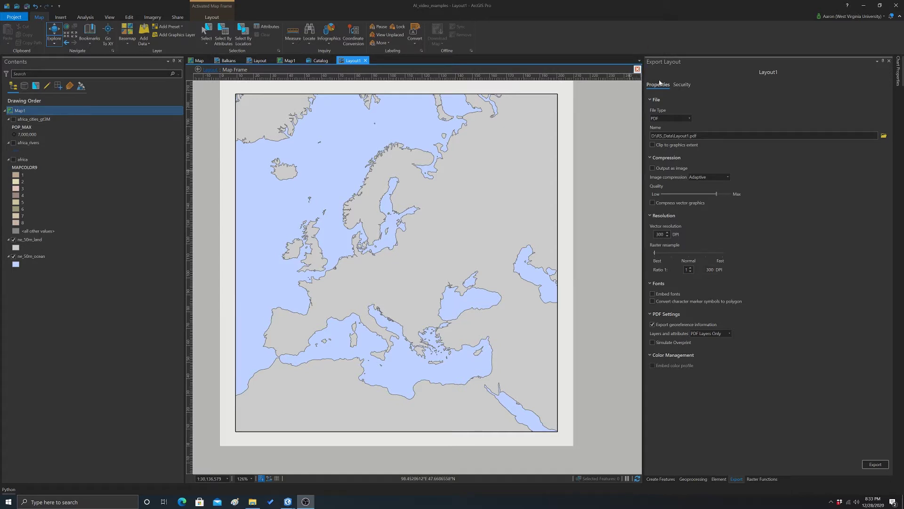
# - Pan and zoom the map frame so Europe fills it at about 1:24,546,432
pyautogui.moveTo(399, 252); pyautogui.dragTo(305, 165)
pyautogui.scroll(-2, 305, 166)
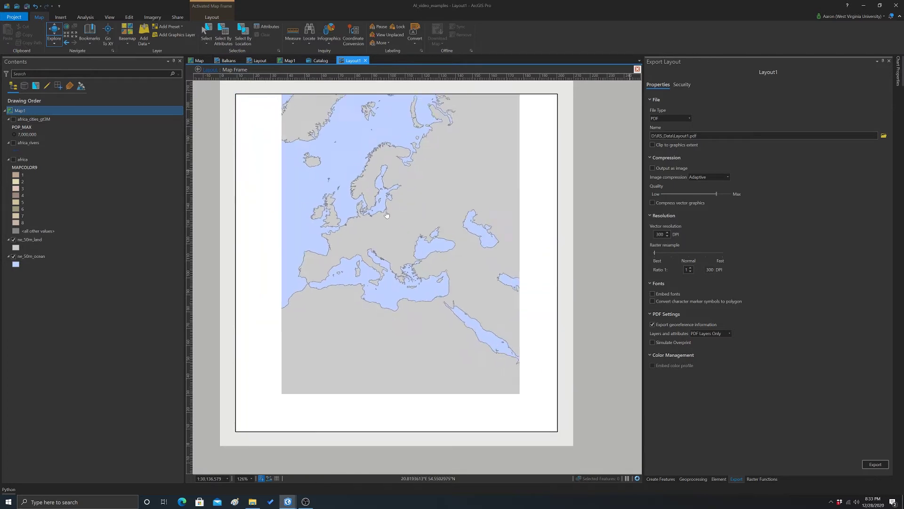
pyautogui.scroll(1, 393, 200)
pyautogui.moveTo(393, 200); pyautogui.dragTo(395, 261)
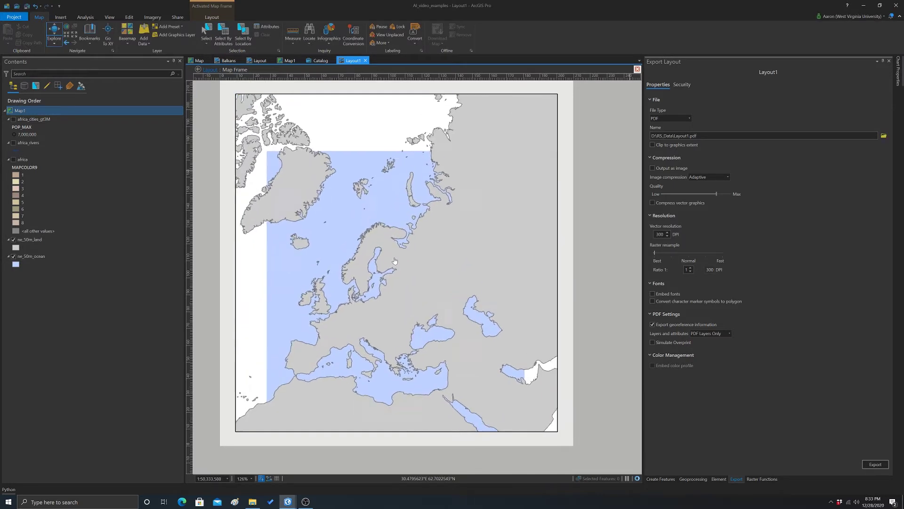
pyautogui.moveTo(377, 293); pyautogui.dragTo(404, 233)
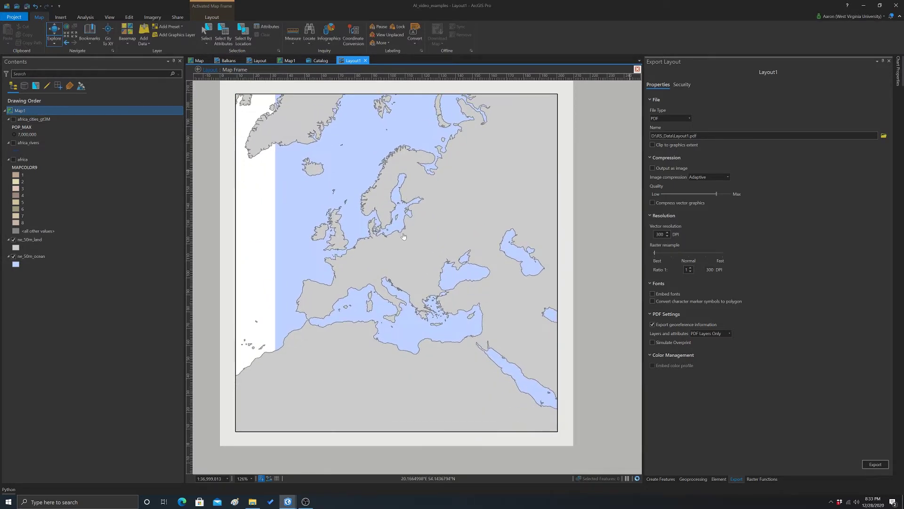
pyautogui.scroll(1, 402, 230)
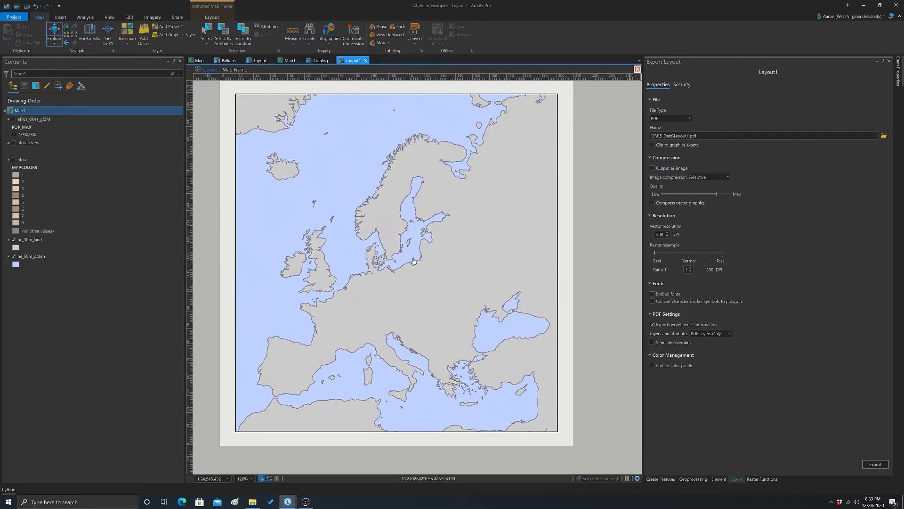
# - Confirm Map1 uses Europe Lambert Conformal Conic, then nudge the map slightly upward
pyautogui.rightClick(19, 111)
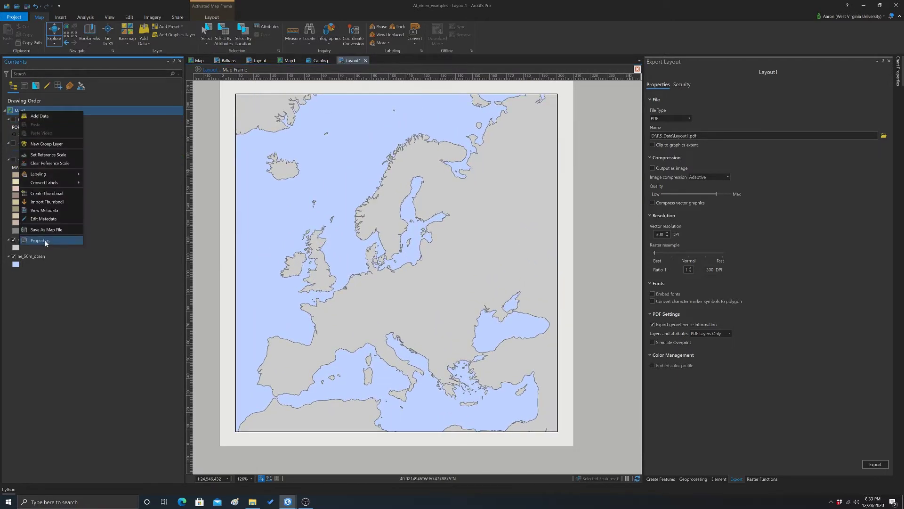
pyautogui.click(36, 242)
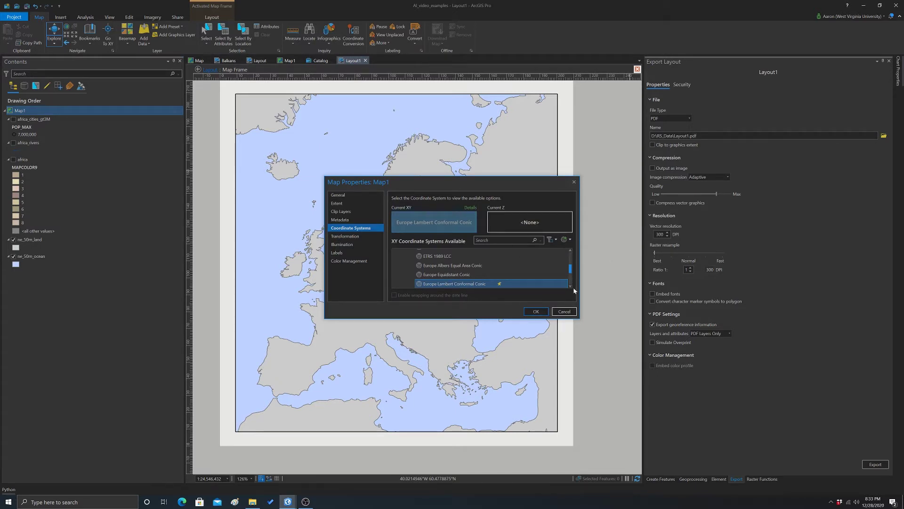
pyautogui.click(574, 182)
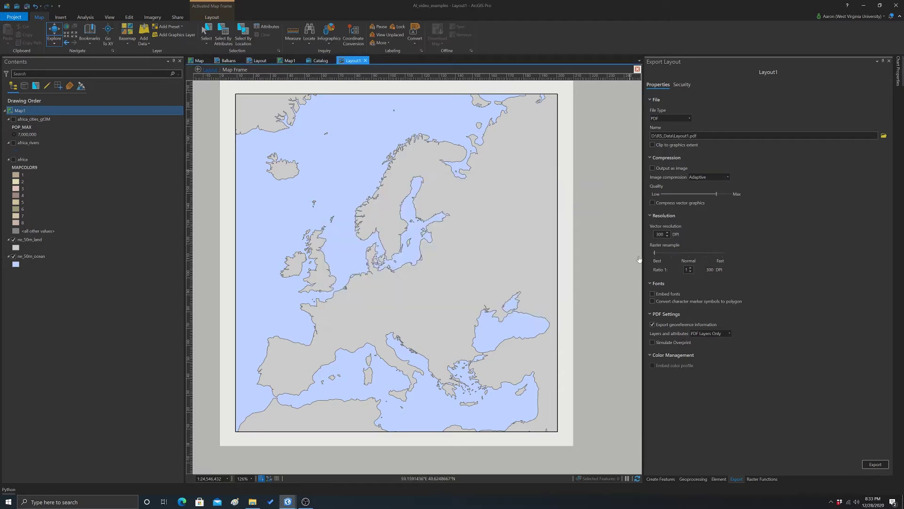
pyautogui.moveTo(398, 273); pyautogui.dragTo(397, 257)
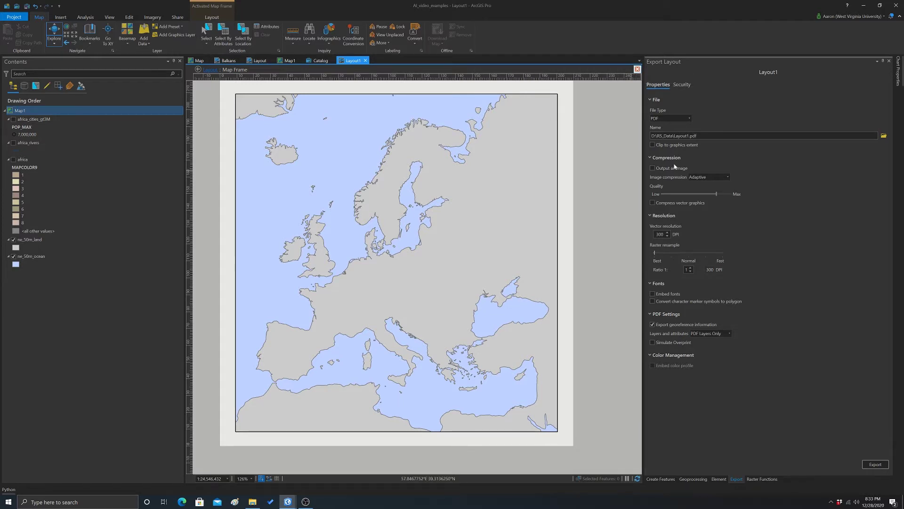
# - Return to the layout, select the Map Frame, and browse the Grid gallery's graticule and grid styles
pyautogui.click(637, 70)
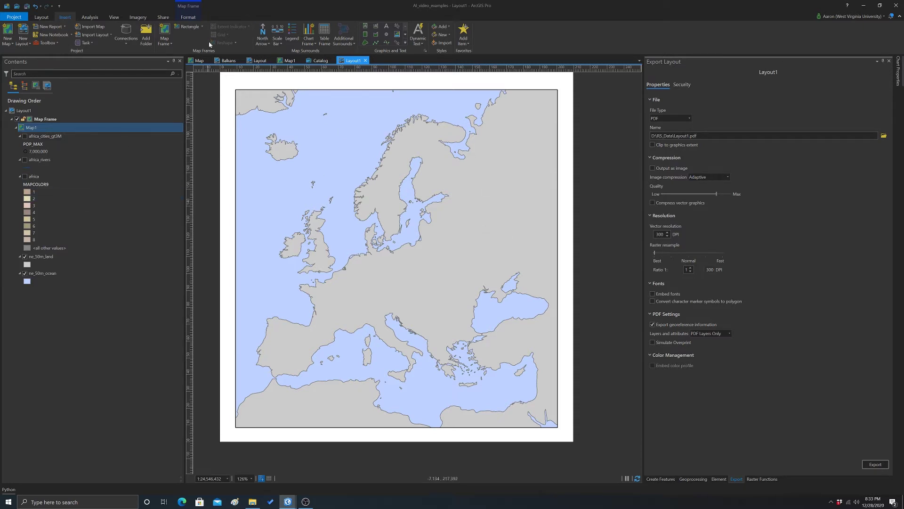
pyautogui.click(53, 121)
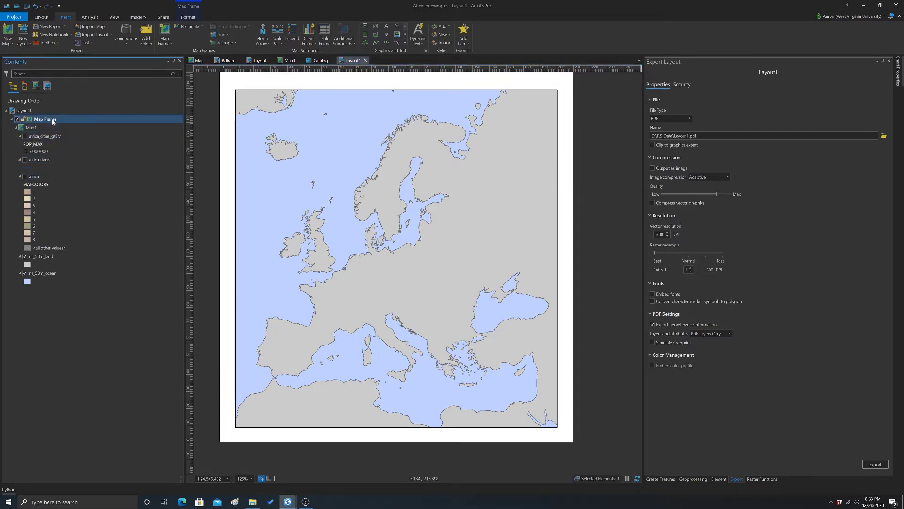
pyautogui.click(223, 35)
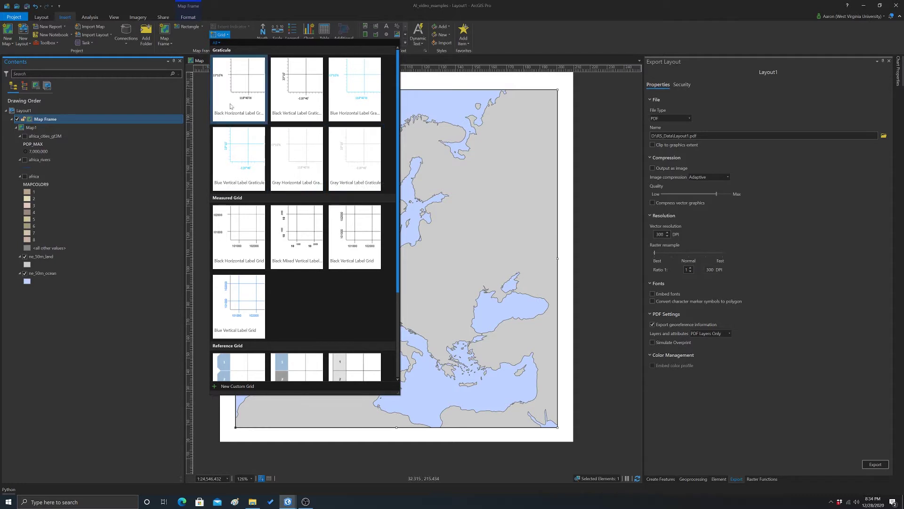
pyautogui.scroll(-3, 351, 123)
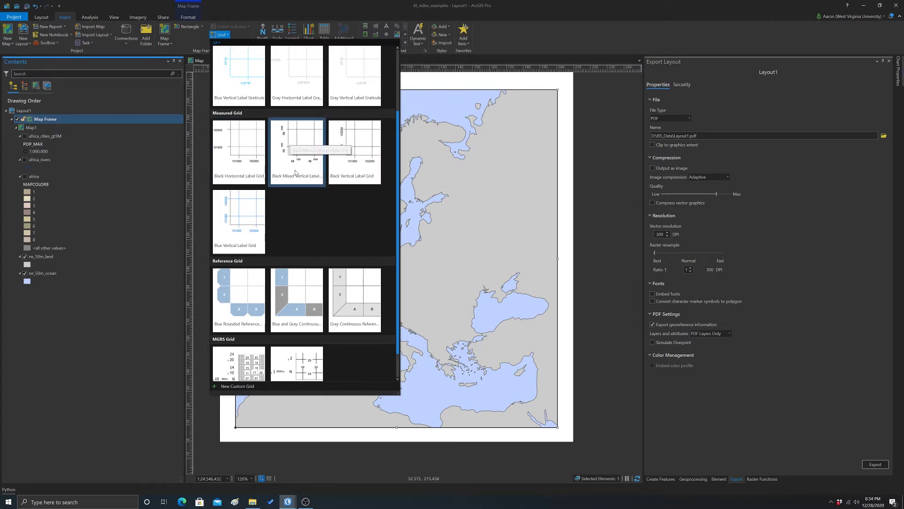
pyautogui.scroll(-1, 294, 170)
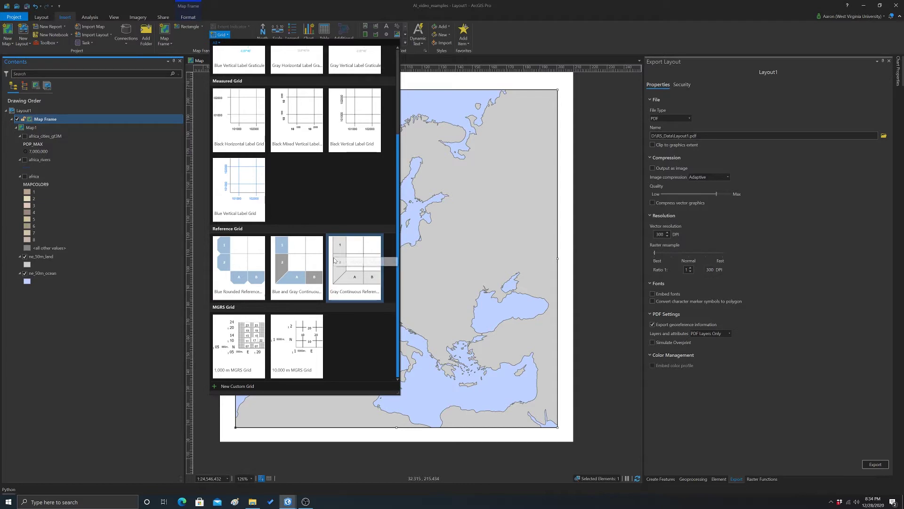
pyautogui.scroll(3, 314, 253)
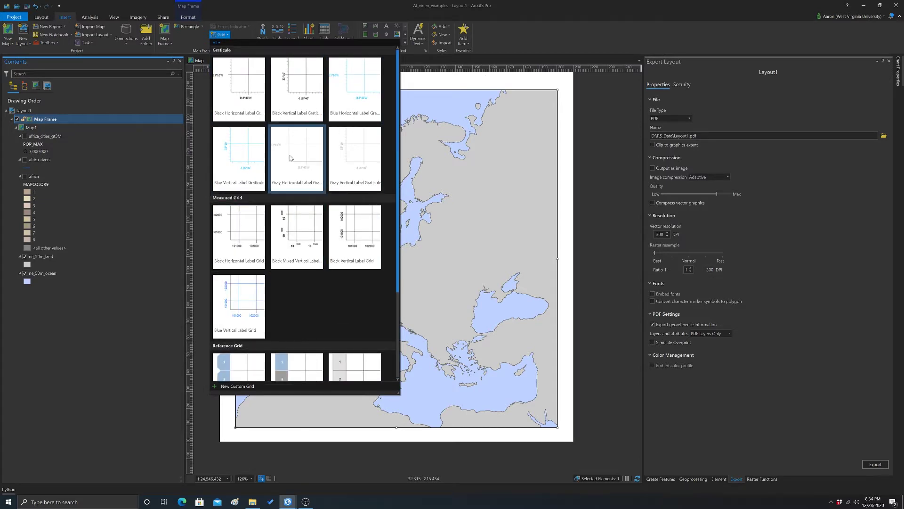
# - Add the Black Horizontal Label Graticule to the Europe map frame
pyautogui.click(239, 87)
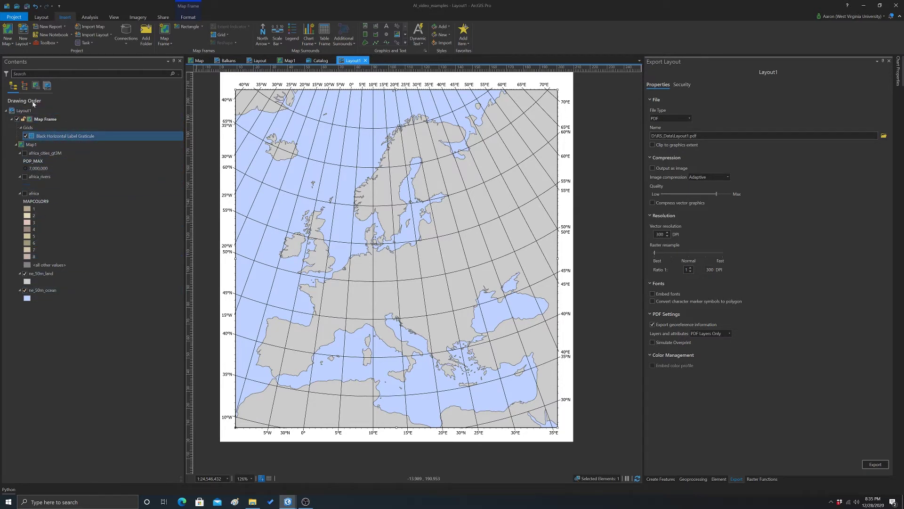
# - In Format Map Grid, uncheck Automatically adjust and expand Edges and corners and Grid boundary
pyautogui.click(63, 136)
pyautogui.doubleClick(63, 137)
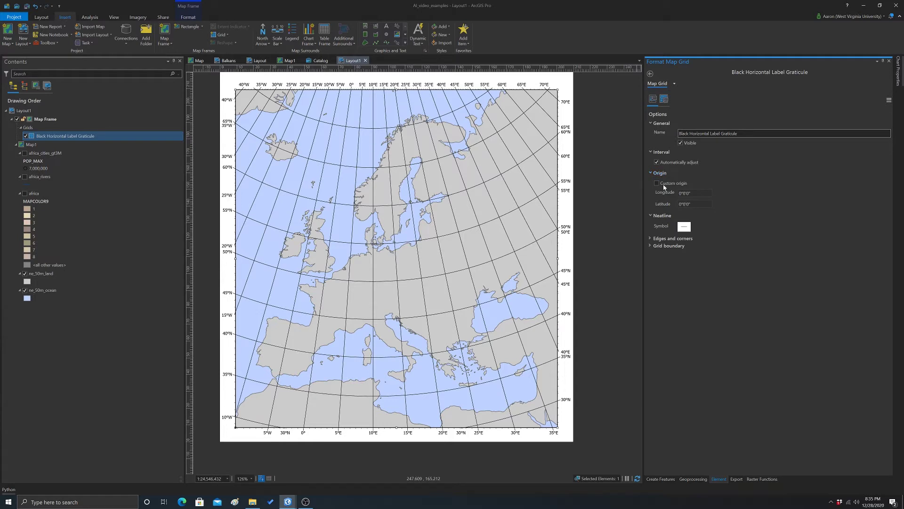
pyautogui.click(658, 162)
pyautogui.click(667, 239)
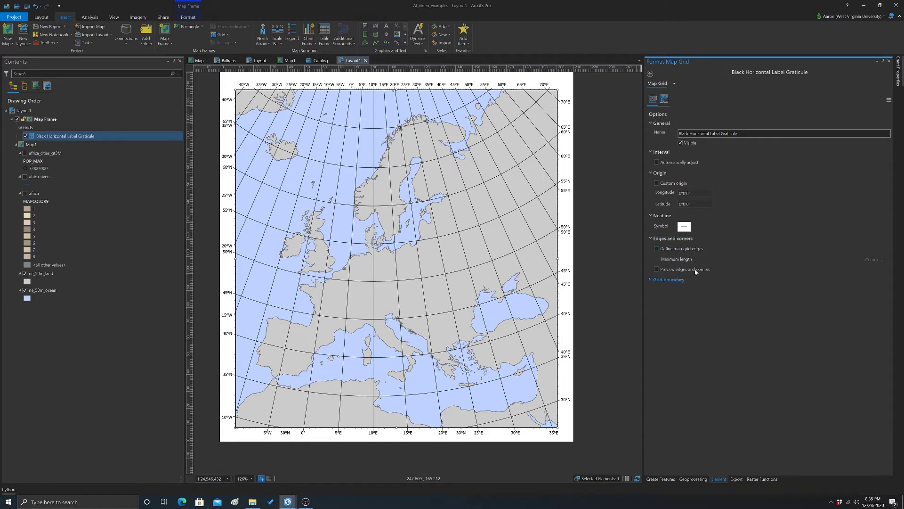
pyautogui.click(668, 280)
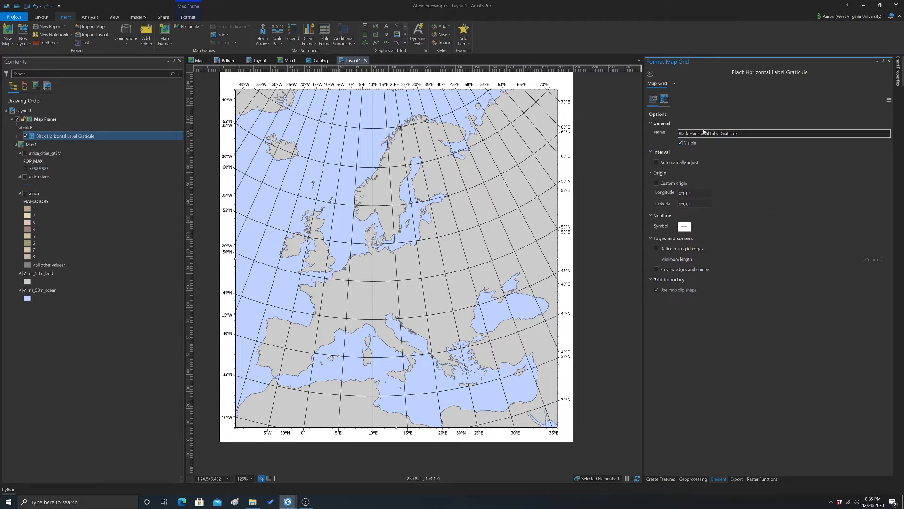
# - Add an Interior Ticks component to the graticule and remove its Gridlines
pyautogui.click(665, 99)
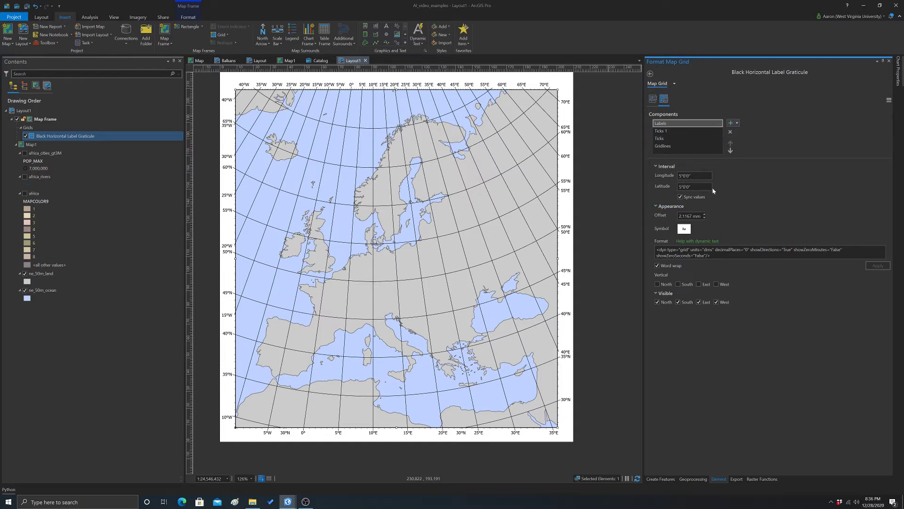
pyautogui.click(737, 123)
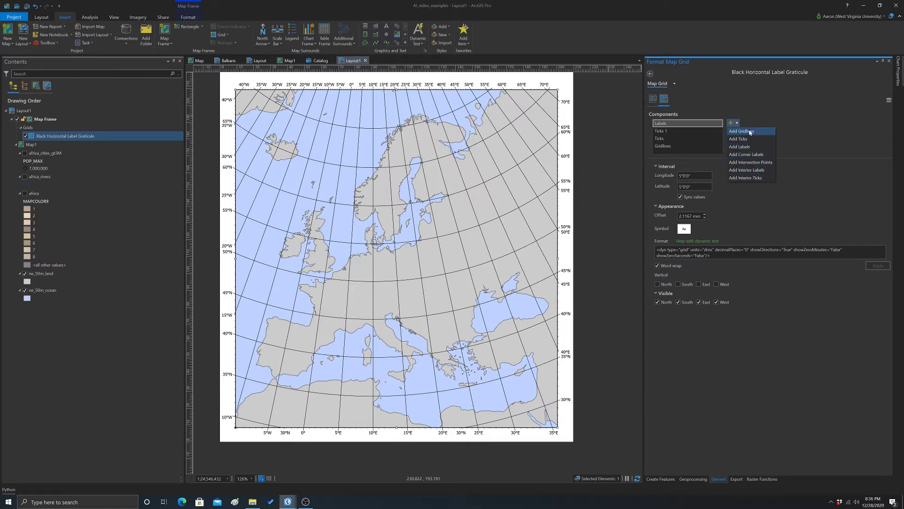
pyautogui.click(744, 179)
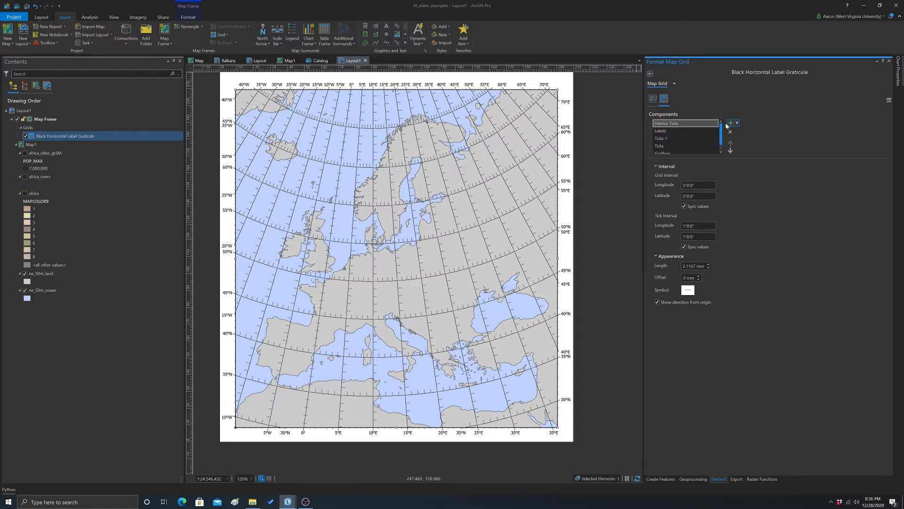
pyautogui.scroll(-1, 677, 136)
pyautogui.click(668, 147)
pyautogui.click(731, 132)
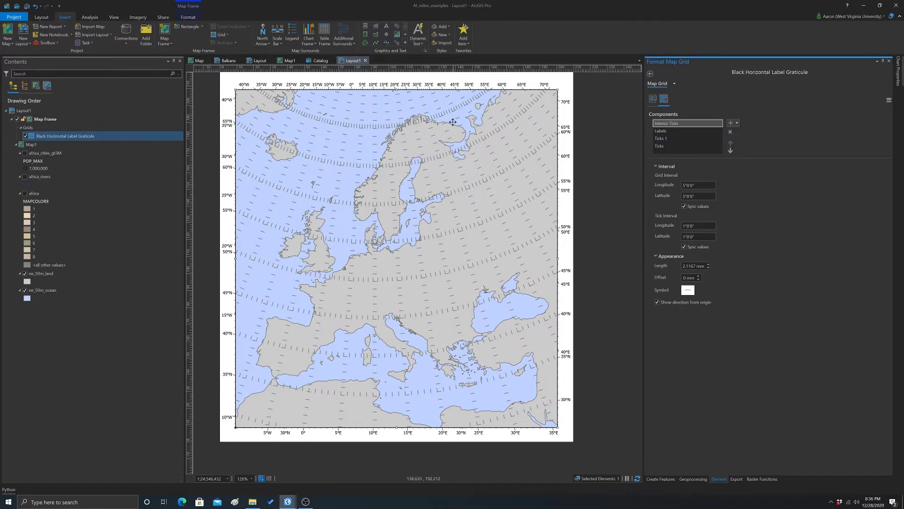
# - Add Intersection Points, remove Interior Ticks, and add Gridlines back to the graticule
pyautogui.click(738, 124)
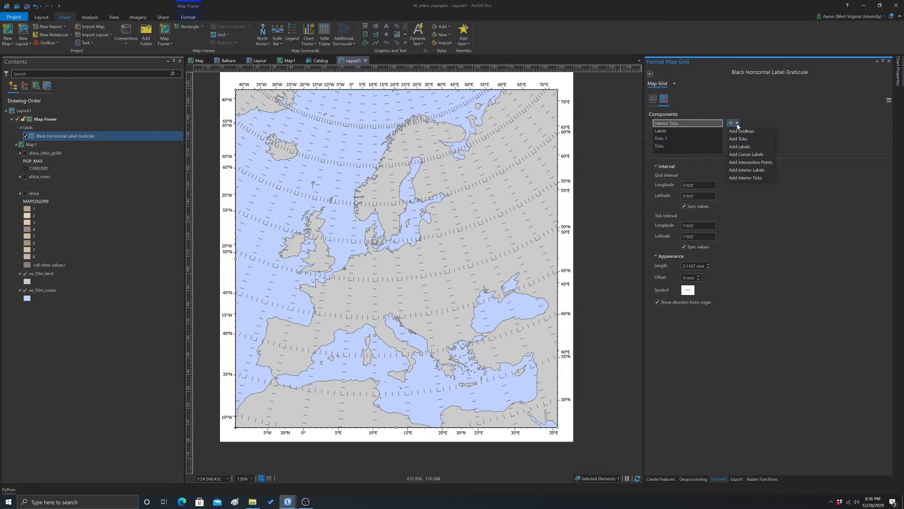
pyautogui.click(760, 162)
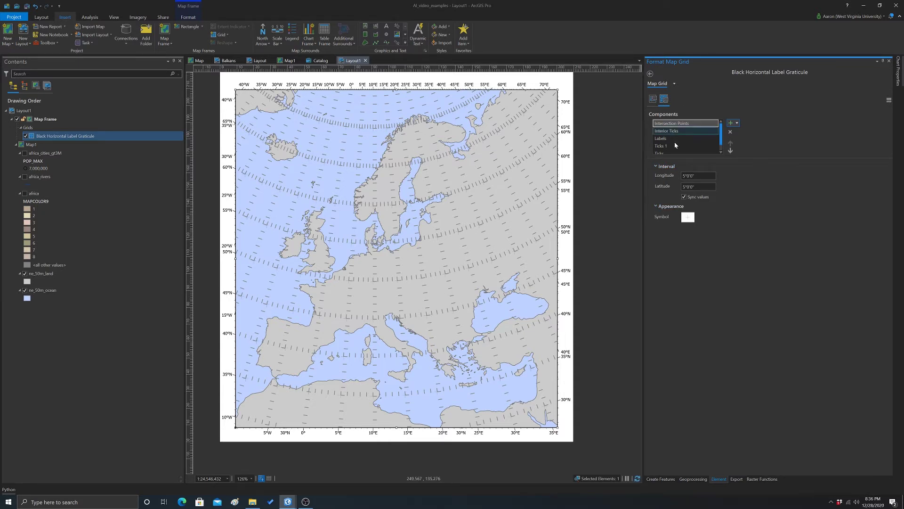
pyautogui.click(696, 132)
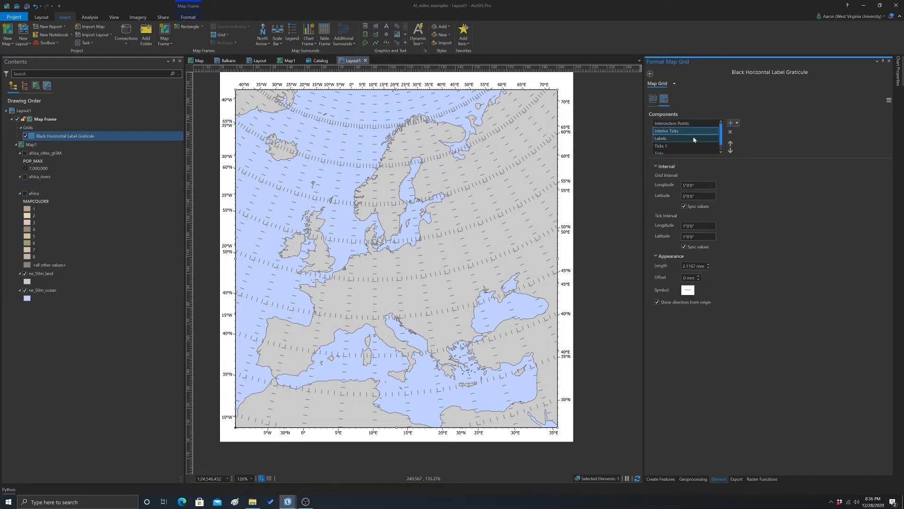
pyautogui.click(730, 132)
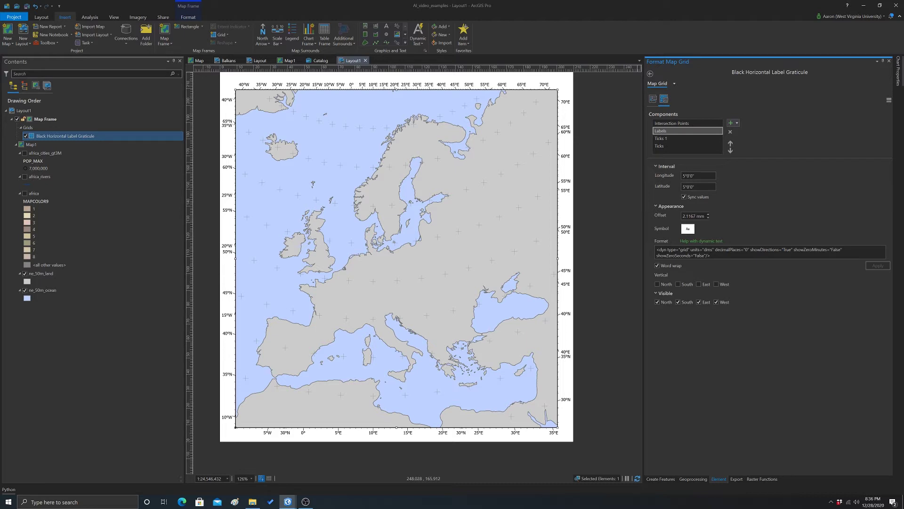
pyautogui.click(733, 124)
pyautogui.click(742, 134)
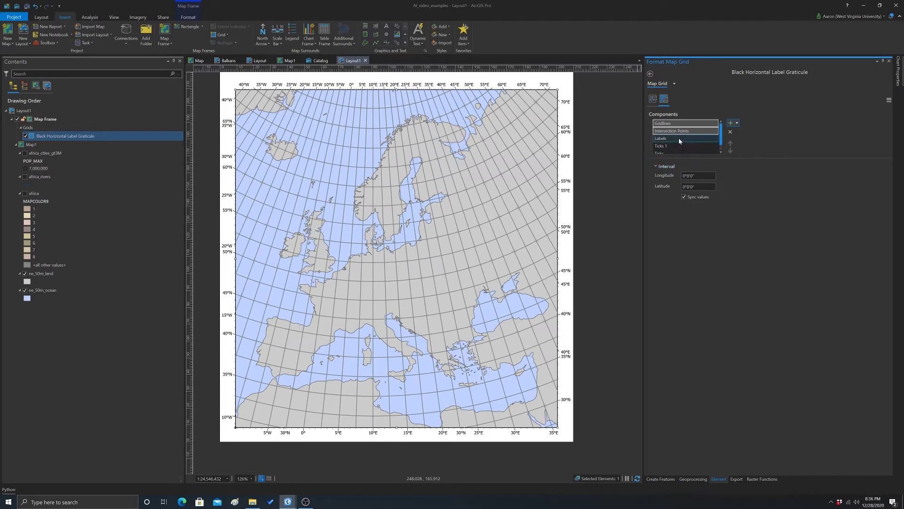
# - Delete Intersection Points and set the Labels interval to 10°0'0"
pyautogui.click(679, 131)
pyautogui.click(730, 132)
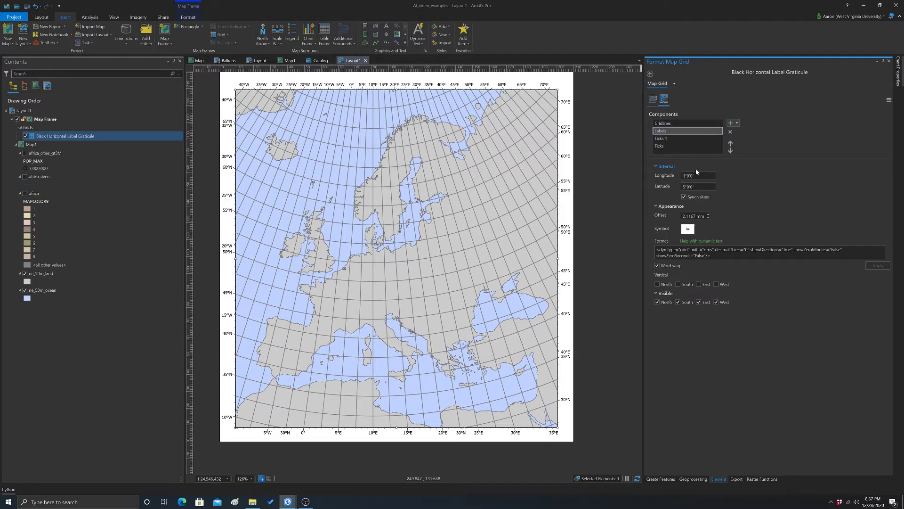
pyautogui.write('0')
pyautogui.press('Return')
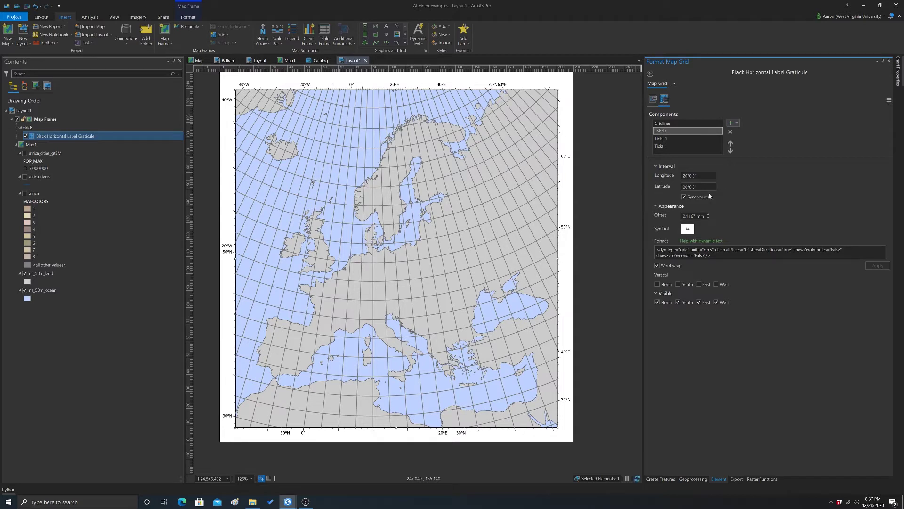
pyautogui.click(638, 478)
pyautogui.click(746, 198)
pyautogui.press('BackSpace')
pyautogui.write('1')
pyautogui.press('Return')
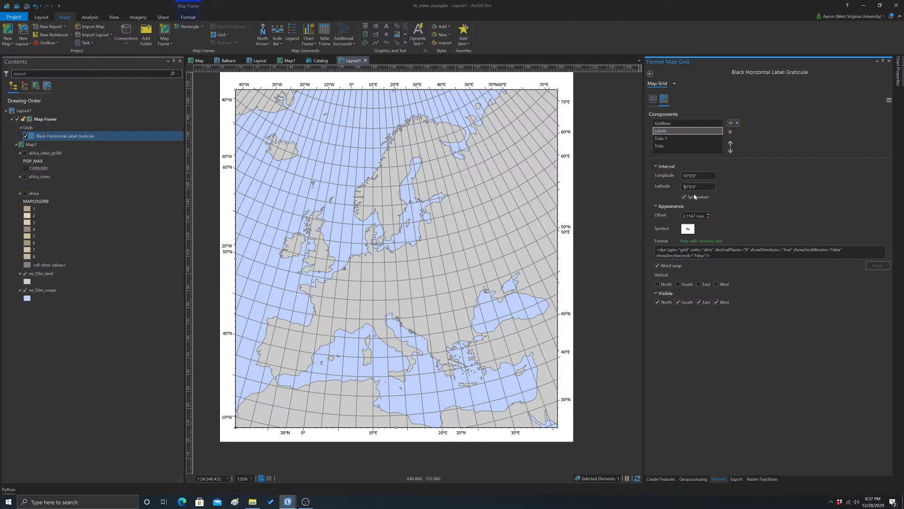
pyautogui.press('Tab')
# - Set the Gridlines interval to 10°0'0"
pyautogui.click(681, 123)
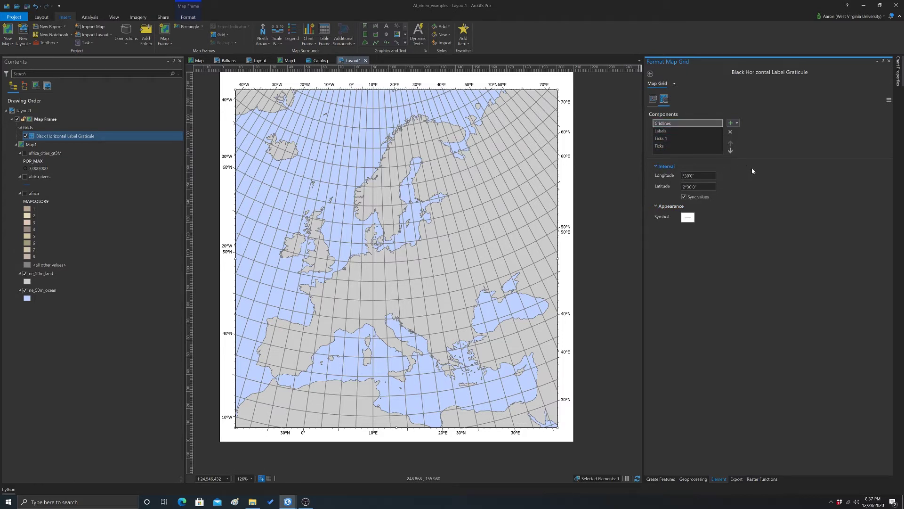
pyautogui.write('10')
pyautogui.click(731, 187)
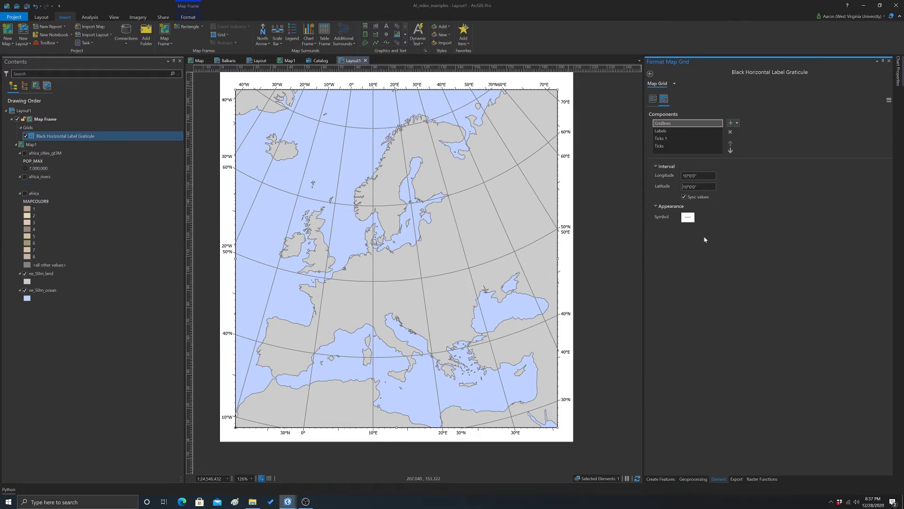
# - Set the Ticks interval to 10°0'0" and the Ticks 1 interval to 5°0'0"
pyautogui.click(660, 147)
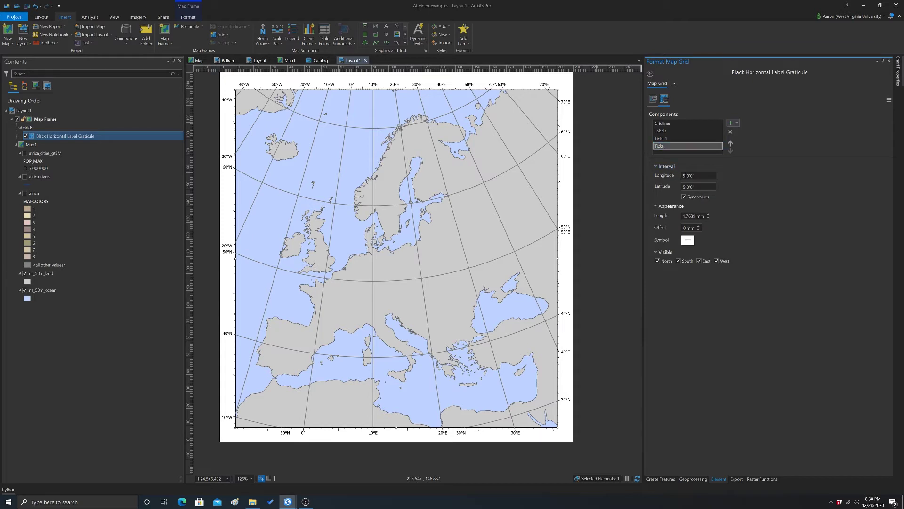
pyautogui.write('10')
pyautogui.press('Tab')
pyautogui.click(667, 138)
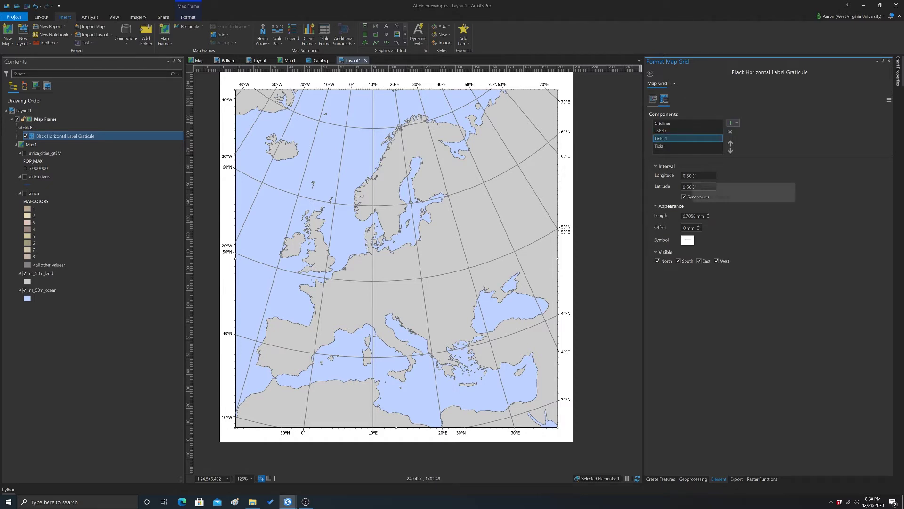
pyautogui.click(693, 174)
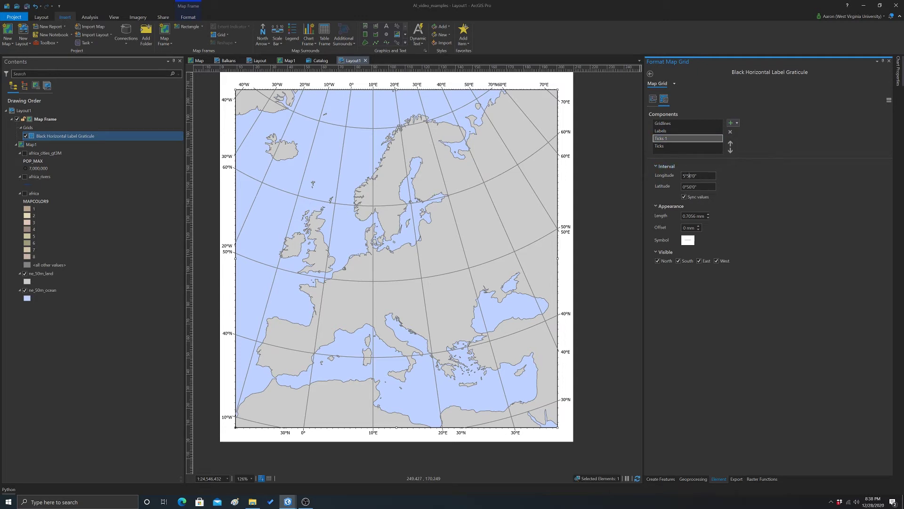
pyautogui.write('0')
pyautogui.press('Return')
# - Set the graticule Labels offset to 2 mm
pyautogui.click(658, 133)
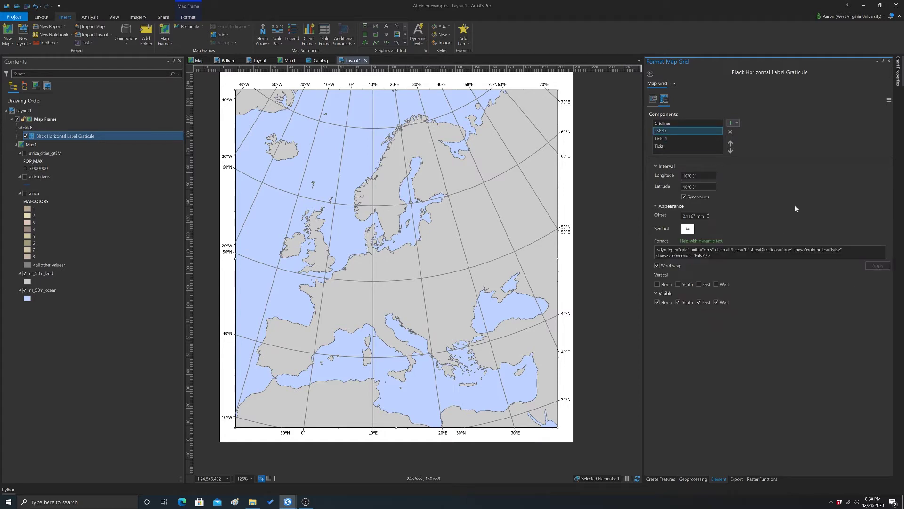
pyautogui.click(708, 214)
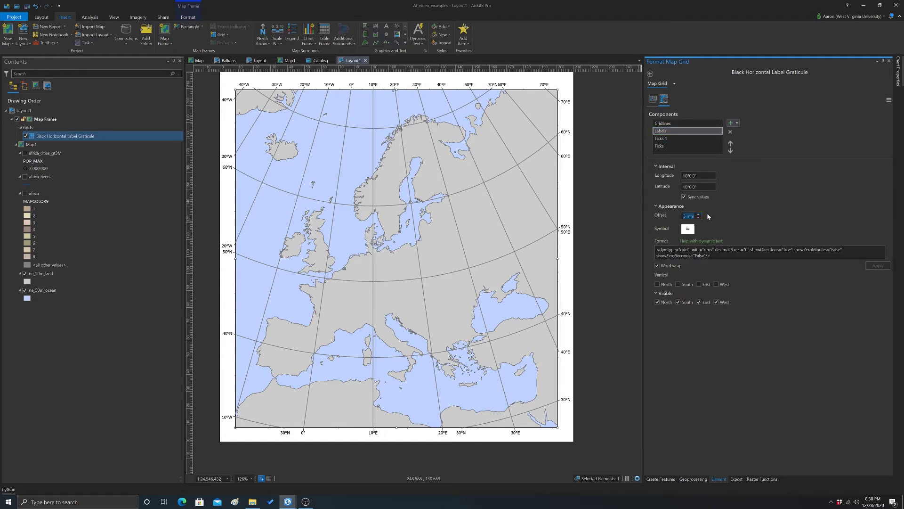
pyautogui.click(699, 215)
pyautogui.click(699, 214)
pyautogui.click(699, 215)
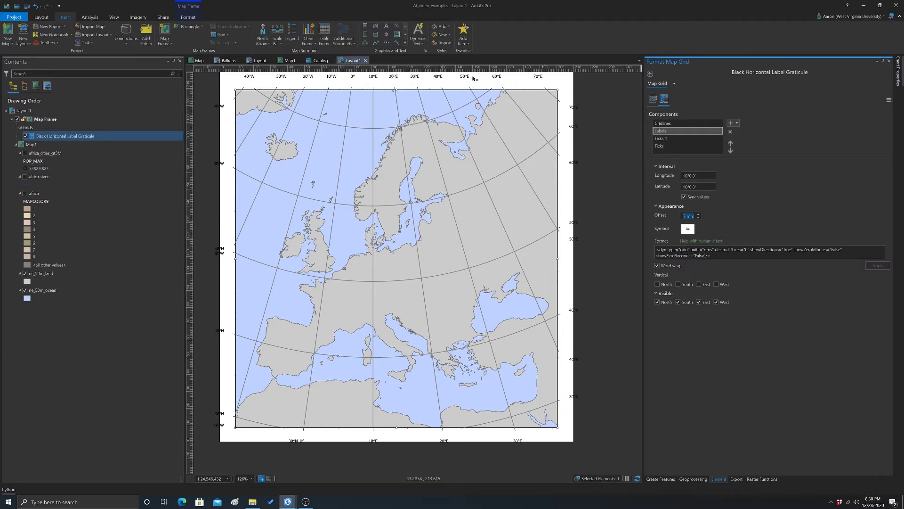
pyautogui.click(699, 217)
pyautogui.click(699, 217)
pyautogui.click(698, 218)
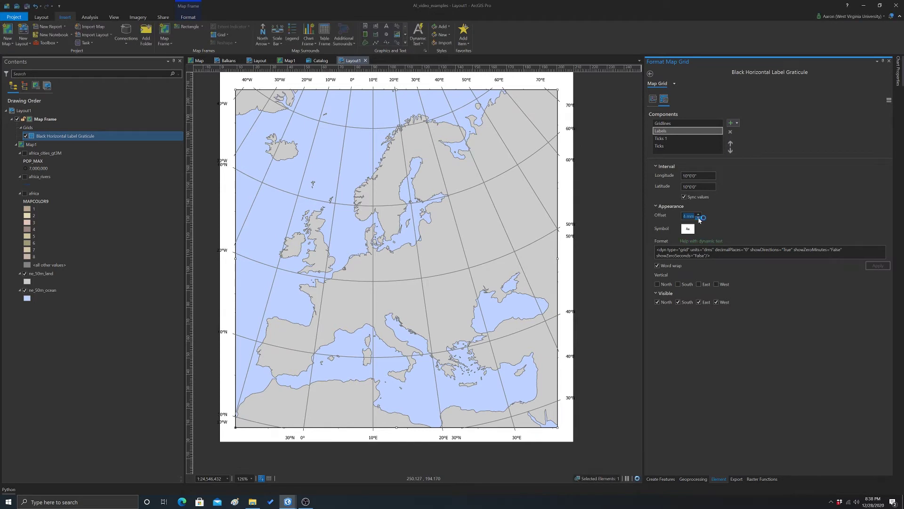
pyautogui.click(698, 217)
pyautogui.click(700, 218)
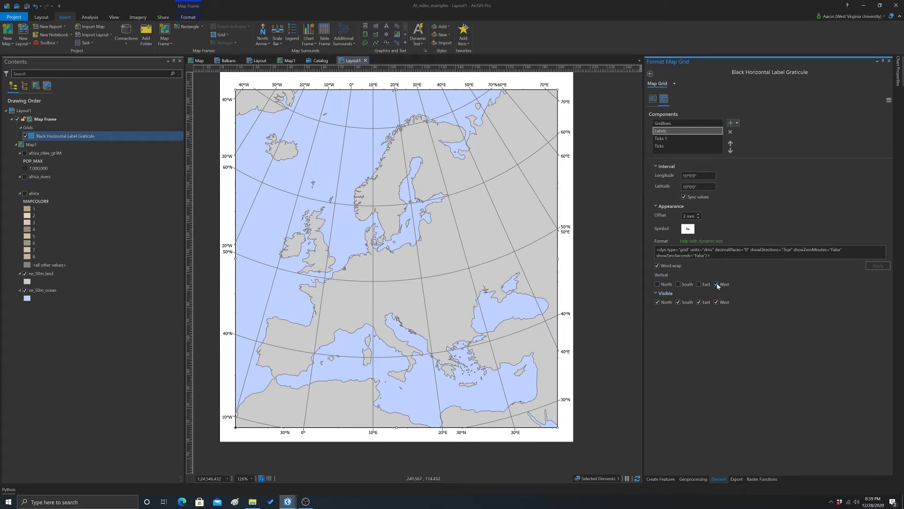
# - Make the east and west labels vertical and show the label symbol's Appearance settings
pyautogui.click(699, 284)
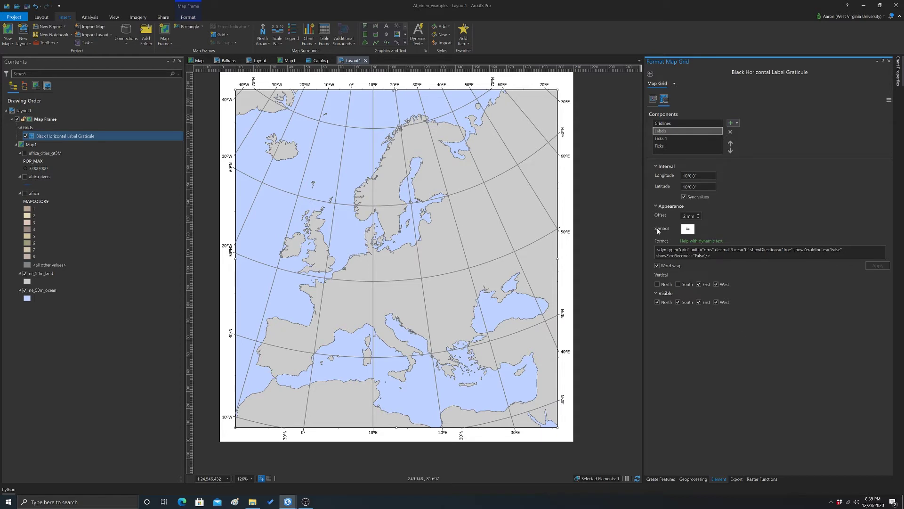
pyautogui.click(688, 229)
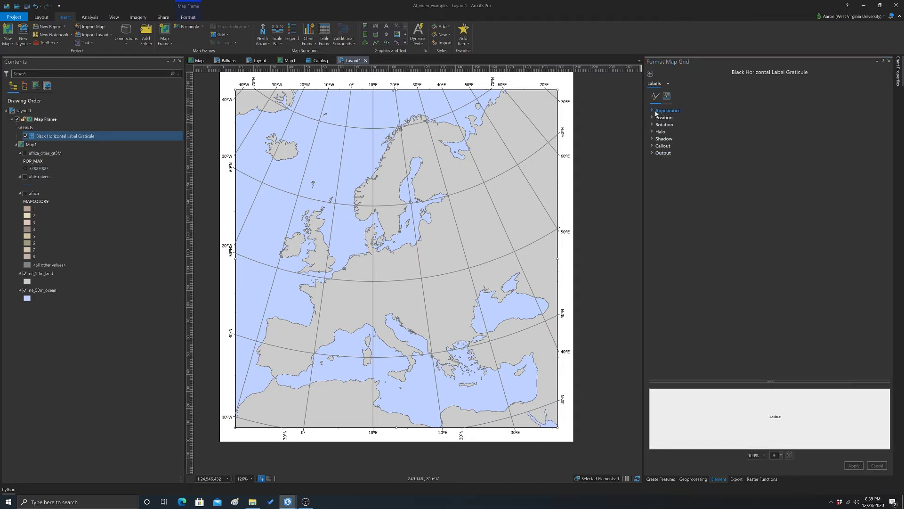
pyautogui.click(655, 112)
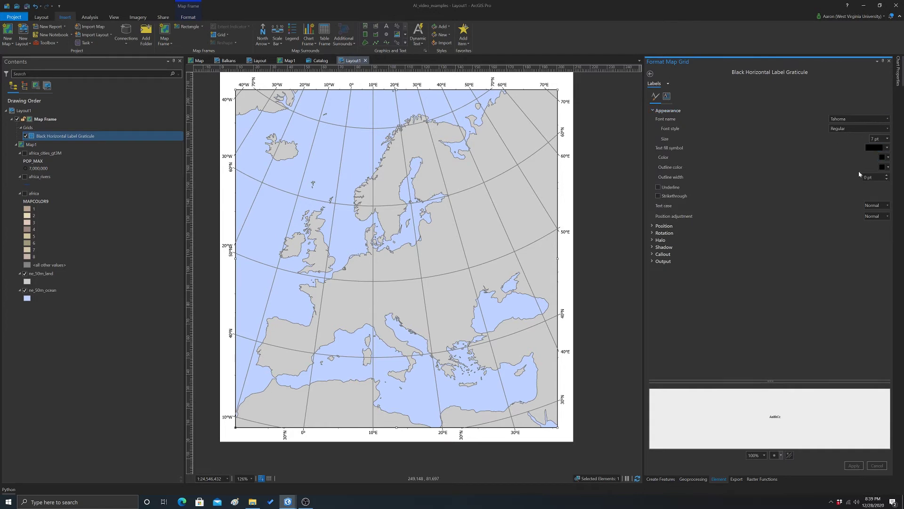
# - Change the label font size from 7 pt to 10 pt Tahoma and apply it
pyautogui.click(887, 139)
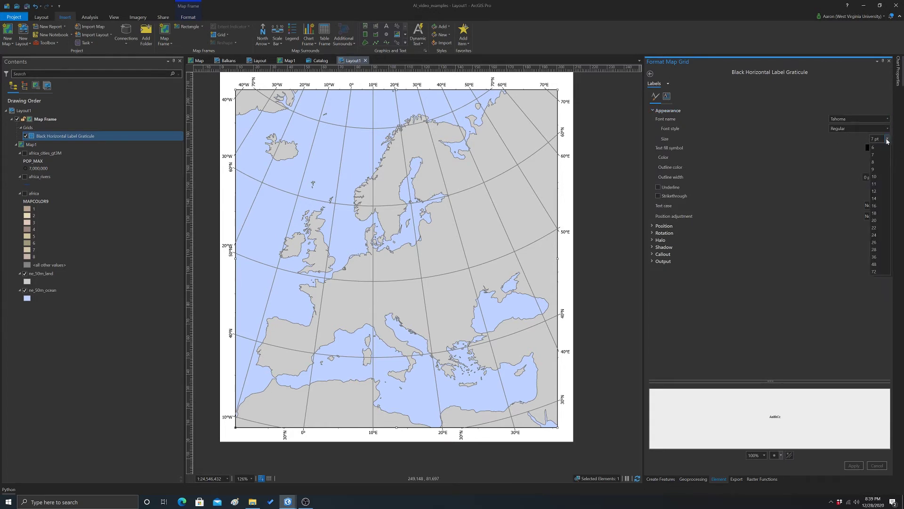
pyautogui.click(878, 177)
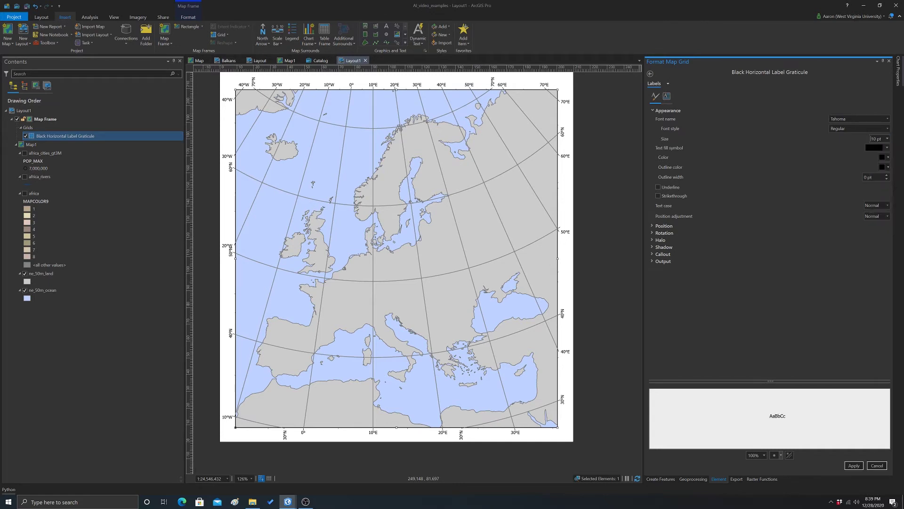
pyautogui.click(854, 466)
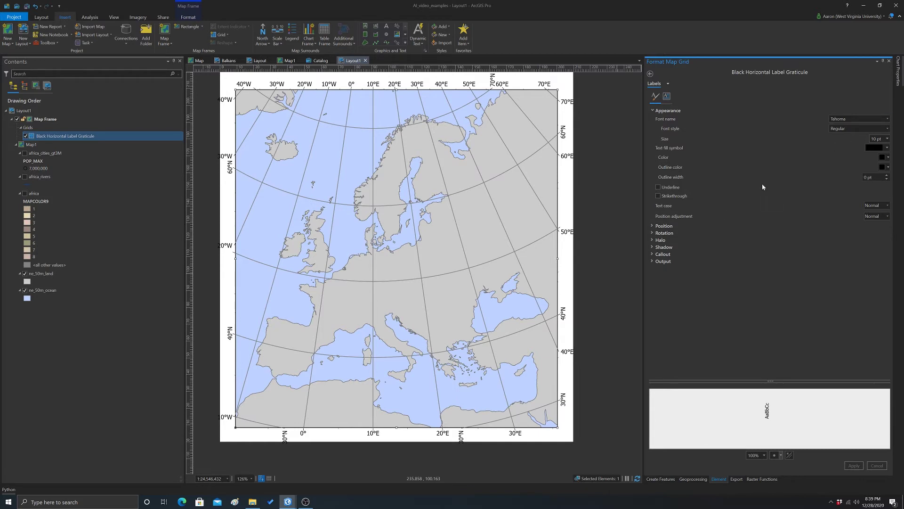
pyautogui.click(668, 83)
# - Open the Gridlines component's line symbol settings in Format Map Grid
pyautogui.click(668, 84)
pyautogui.click(668, 83)
pyautogui.click(685, 92)
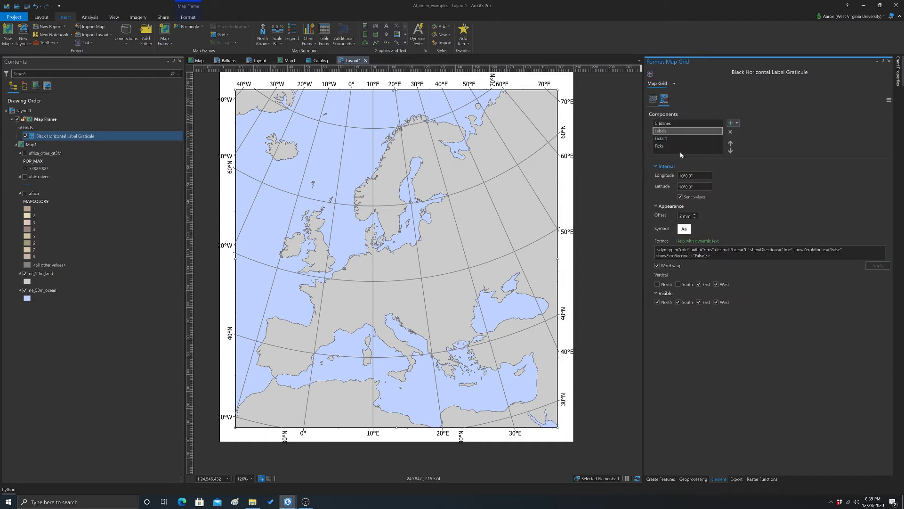
pyautogui.click(668, 123)
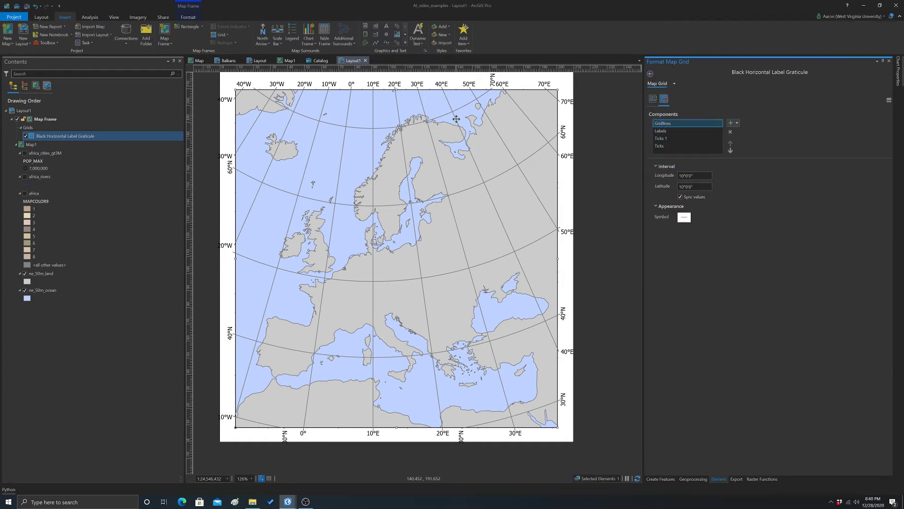
pyautogui.click(684, 217)
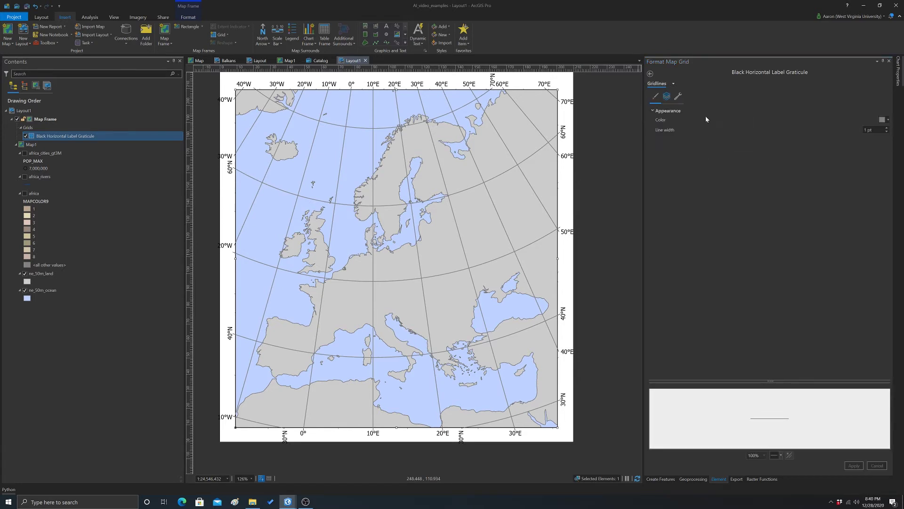
# - Make the gridline colour mid-gray at 50% transparency and apply it to the graticule
pyautogui.click(888, 120)
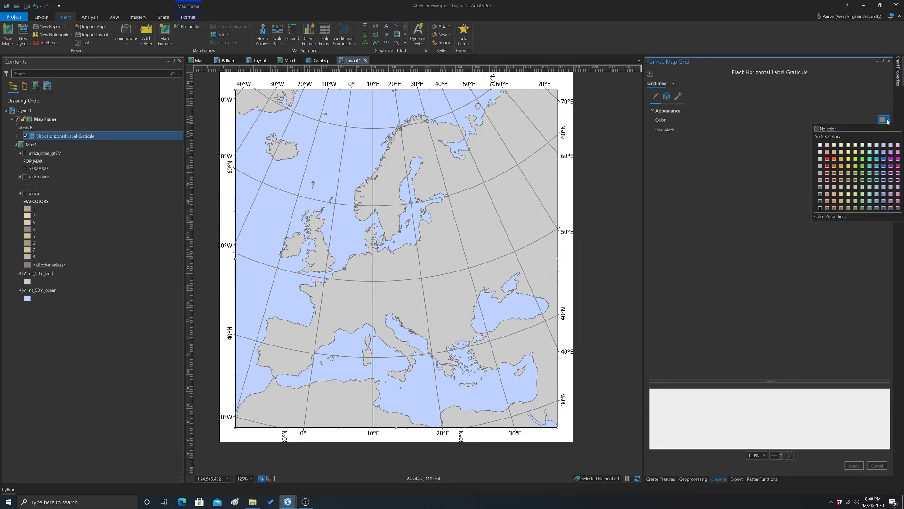
pyautogui.click(817, 217)
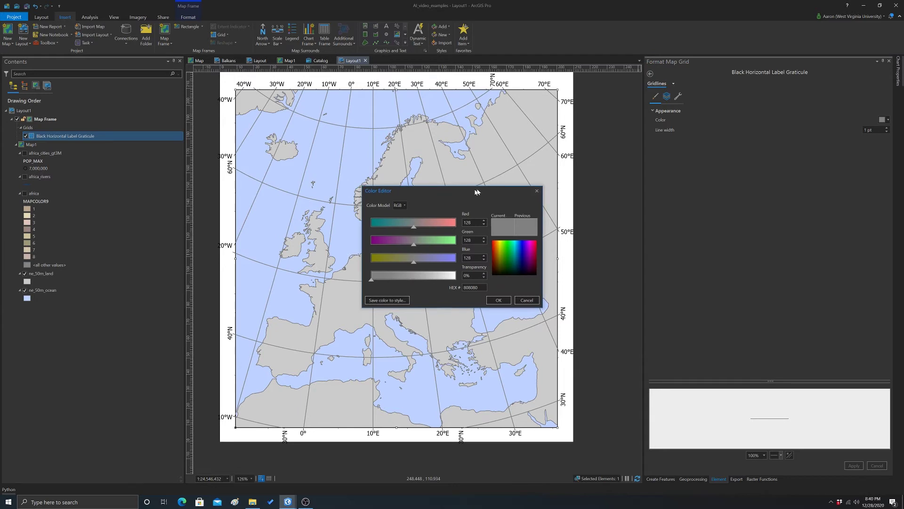
pyautogui.moveTo(475, 198); pyautogui.dragTo(779, 170)
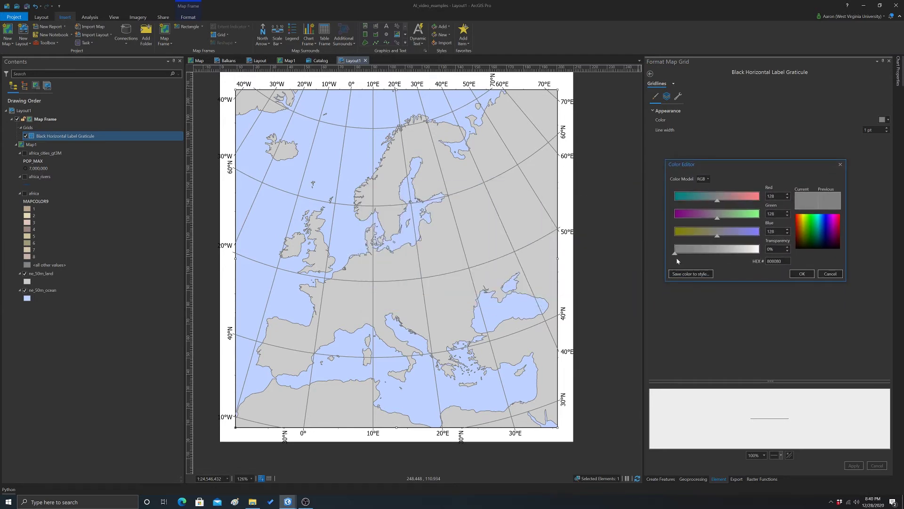
pyautogui.moveTo(676, 253); pyautogui.dragTo(723, 251)
pyautogui.click(716, 254)
pyautogui.write('0')
pyautogui.click(802, 274)
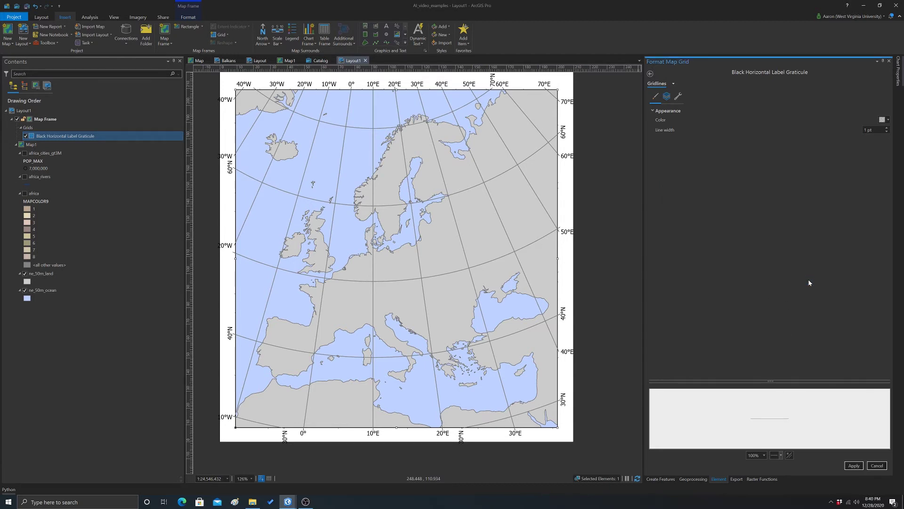
pyautogui.click(853, 466)
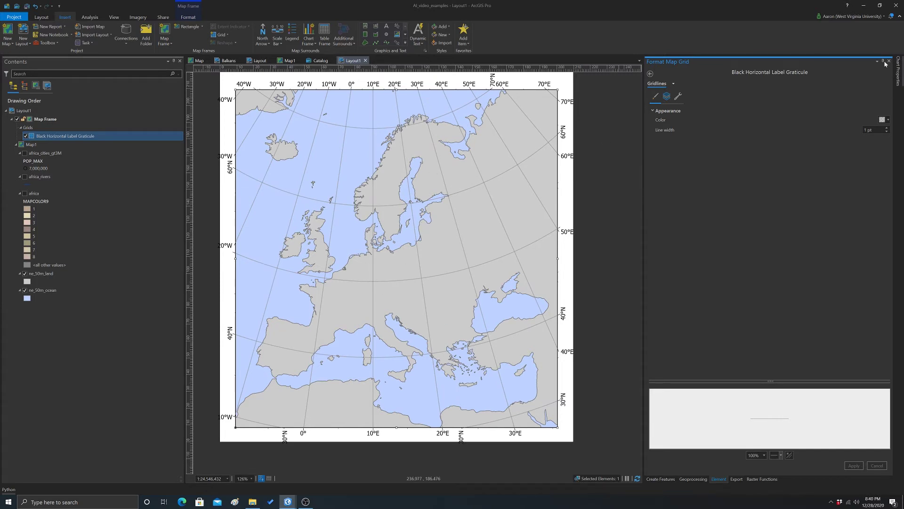
# - Recolour the gridlines light grey (RGB 178, 178, 178) and apply the change
pyautogui.click(888, 120)
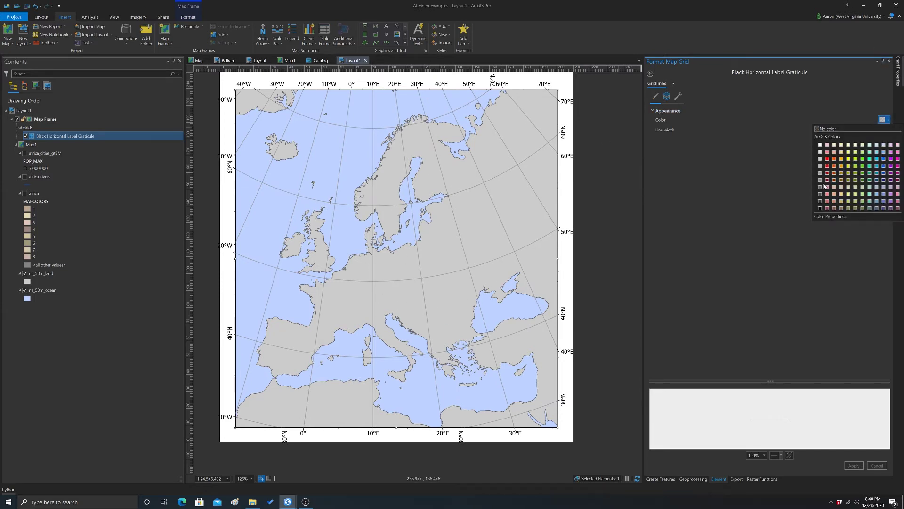
pyautogui.click(821, 167)
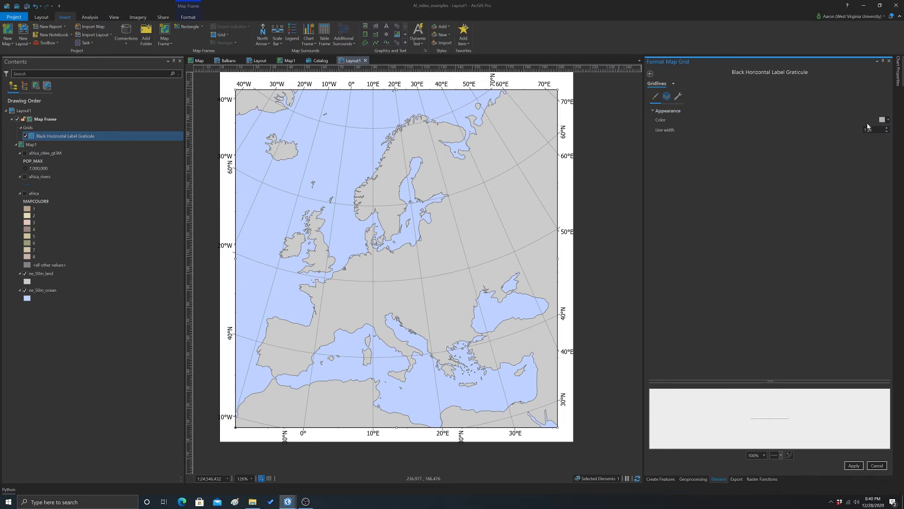
pyautogui.click(882, 120)
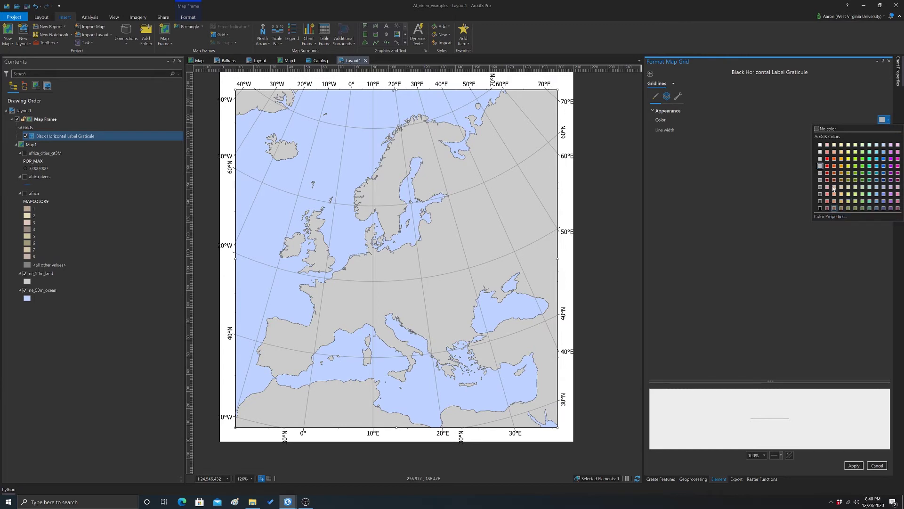
pyautogui.click(833, 217)
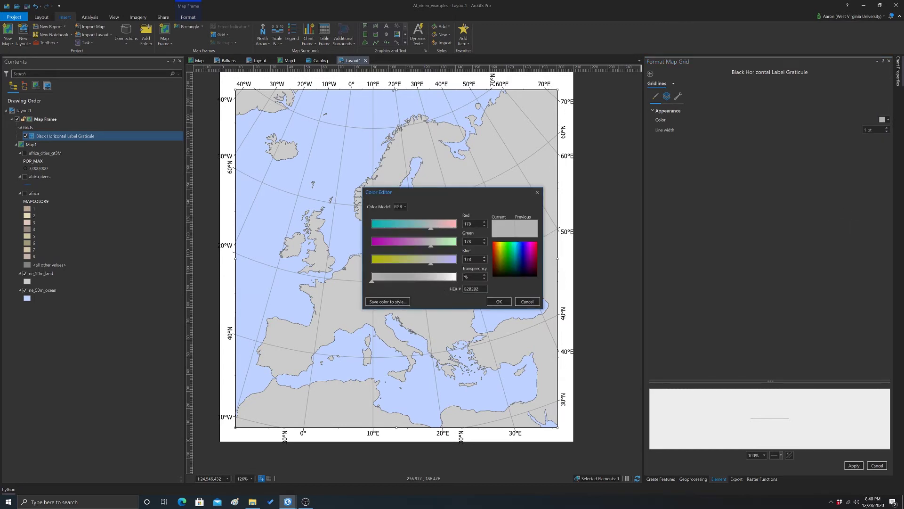
pyautogui.click(499, 301)
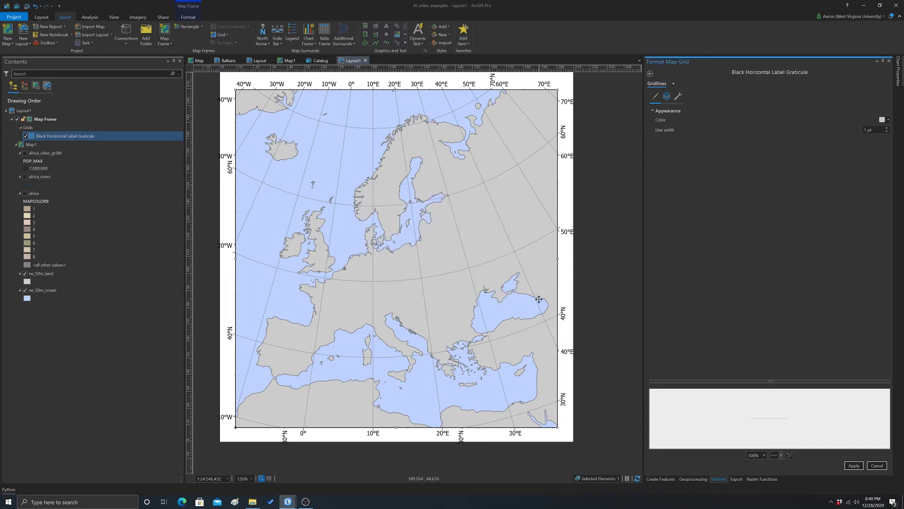
pyautogui.click(855, 465)
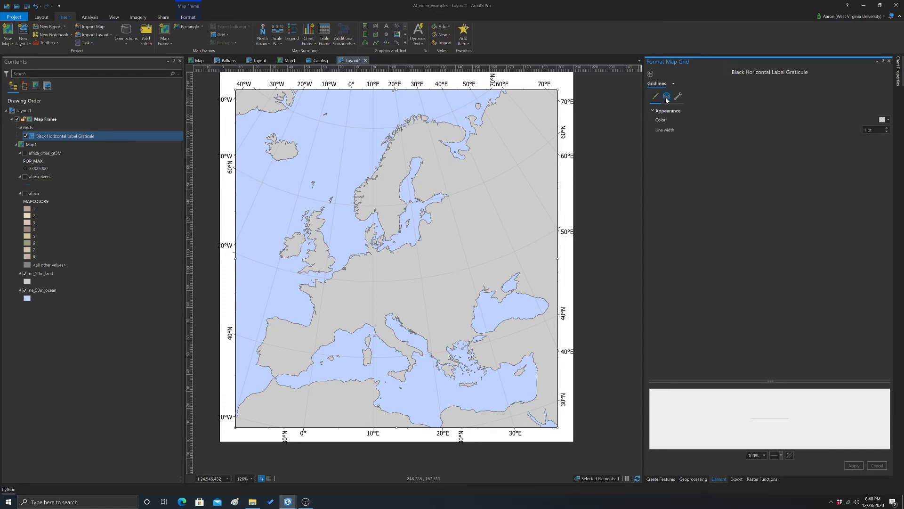
# - Reopen the Gridlines colour editor and close it without changes
pyautogui.click(674, 84)
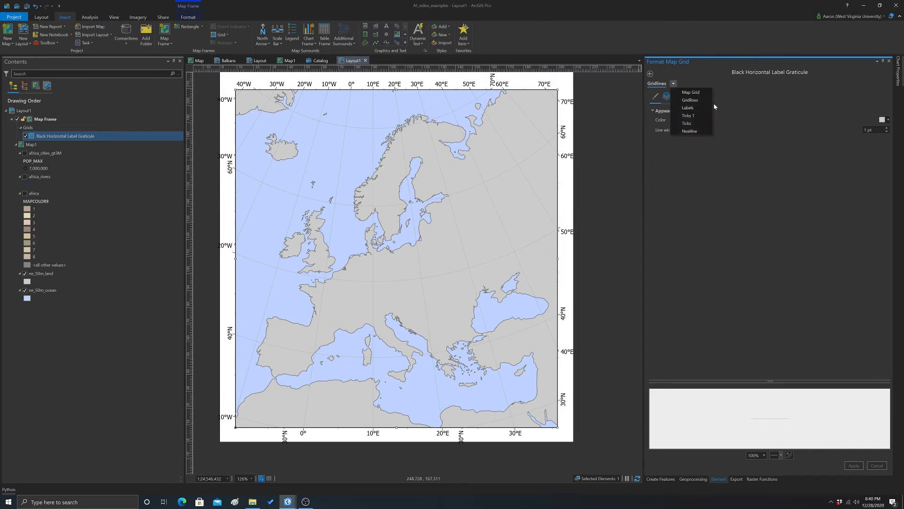
pyautogui.click(873, 111)
pyautogui.click(890, 120)
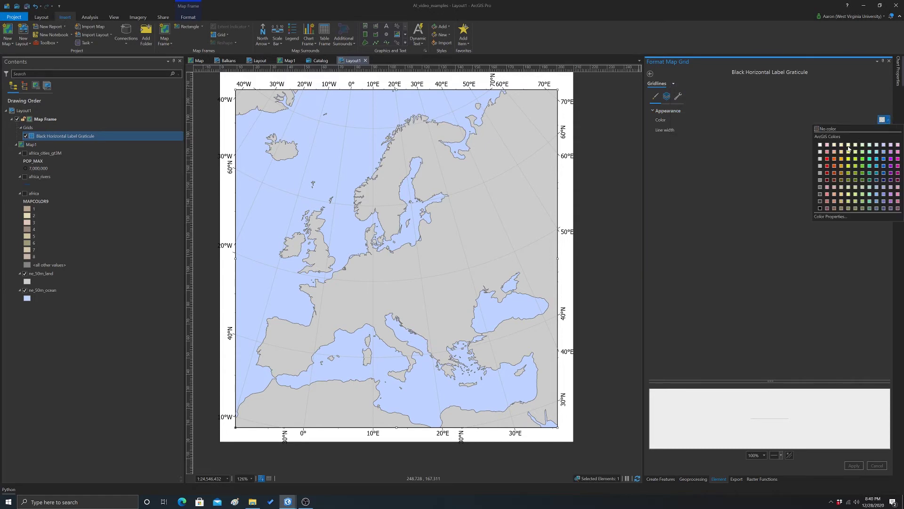
pyautogui.click(830, 217)
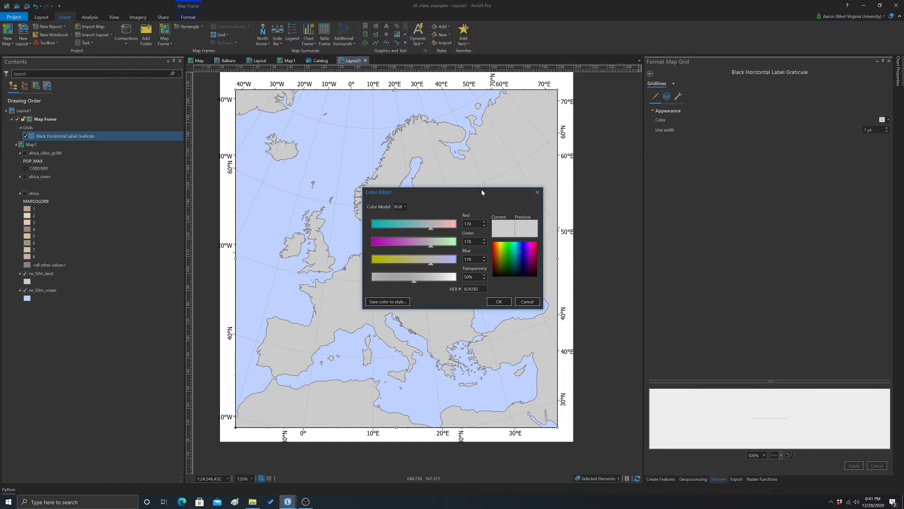
pyautogui.click(537, 192)
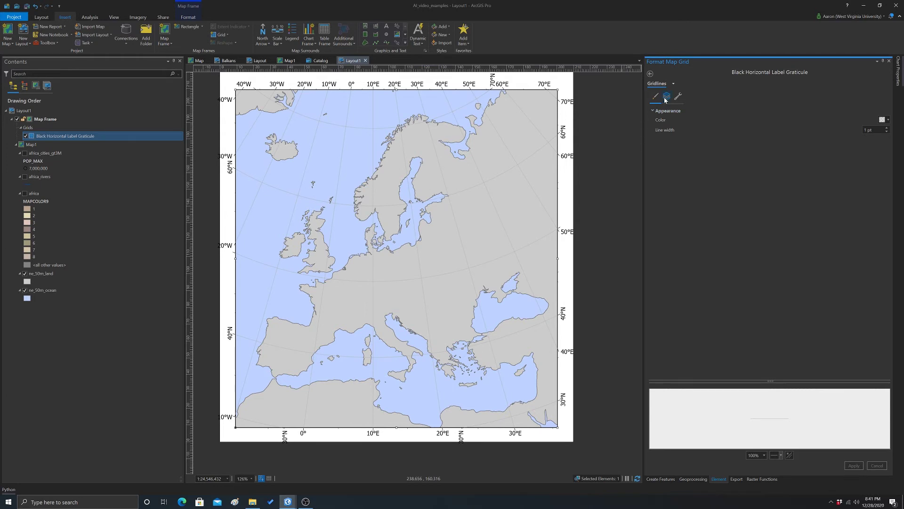
# - Colour Ticks 1 light grey (RGB 178, 178, 178) at 50% transparency and apply it
pyautogui.click(673, 84)
pyautogui.click(687, 116)
pyautogui.click(888, 120)
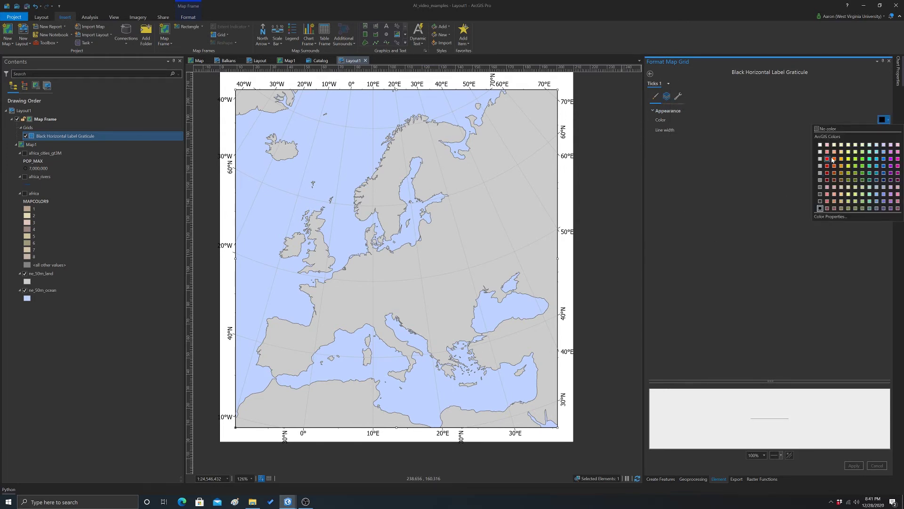
pyautogui.click(837, 220)
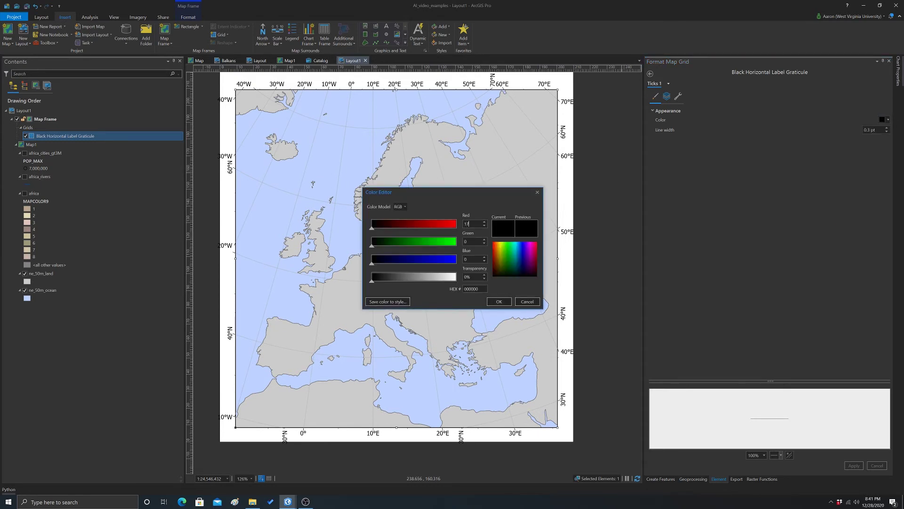
pyautogui.press('Tab')
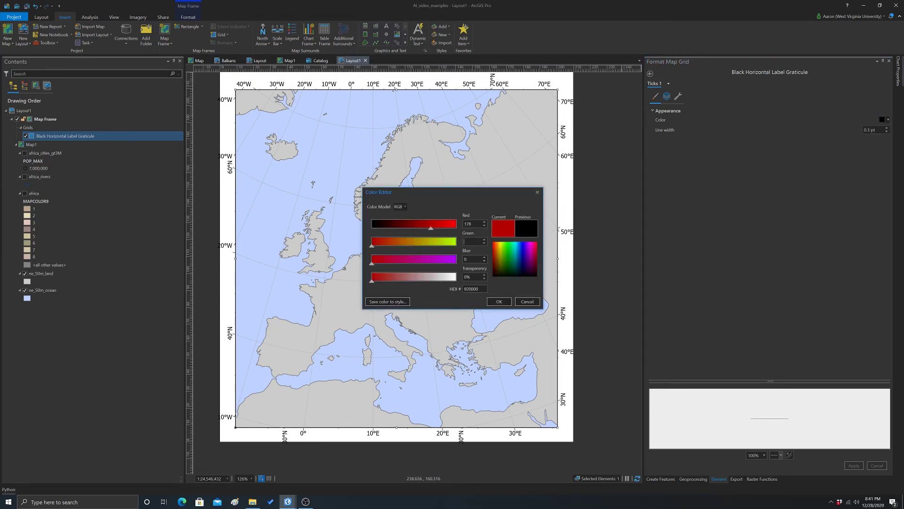
pyautogui.write('178')
pyautogui.press('Tab')
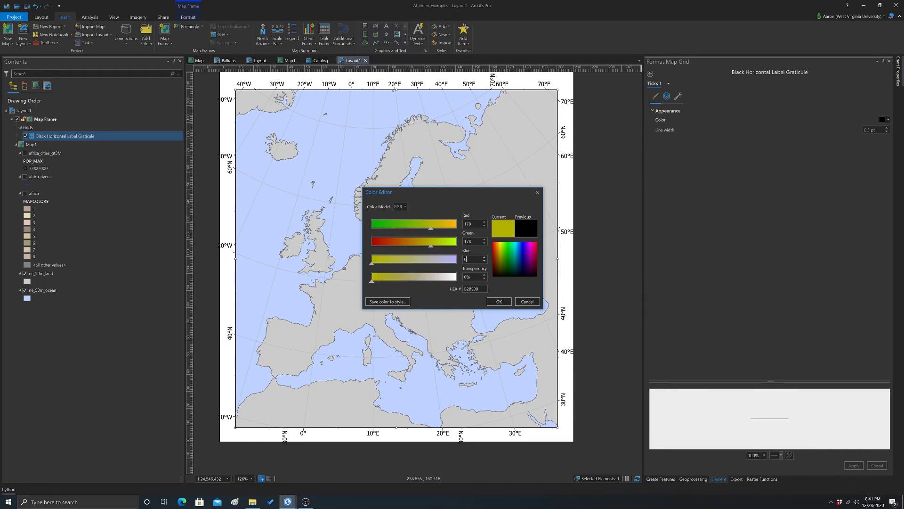
pyautogui.write('178')
pyautogui.press('Tab')
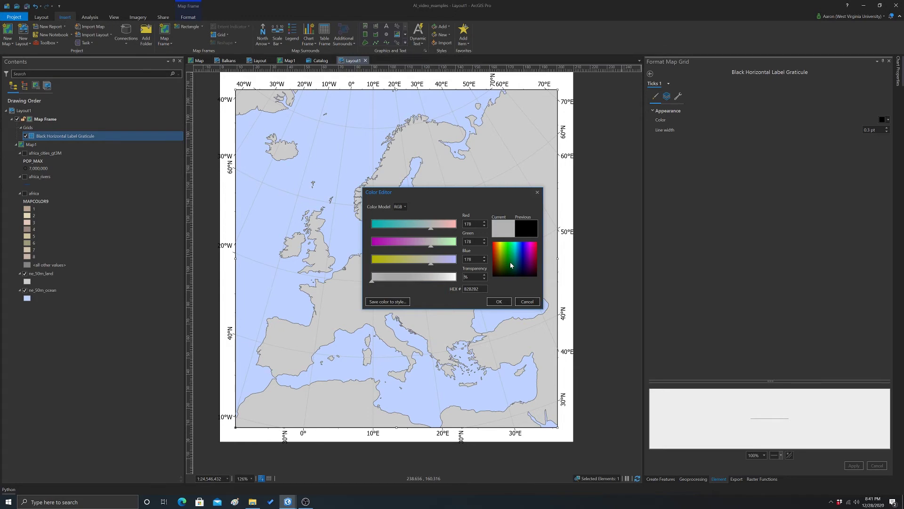
pyautogui.write('50')
pyautogui.click(499, 301)
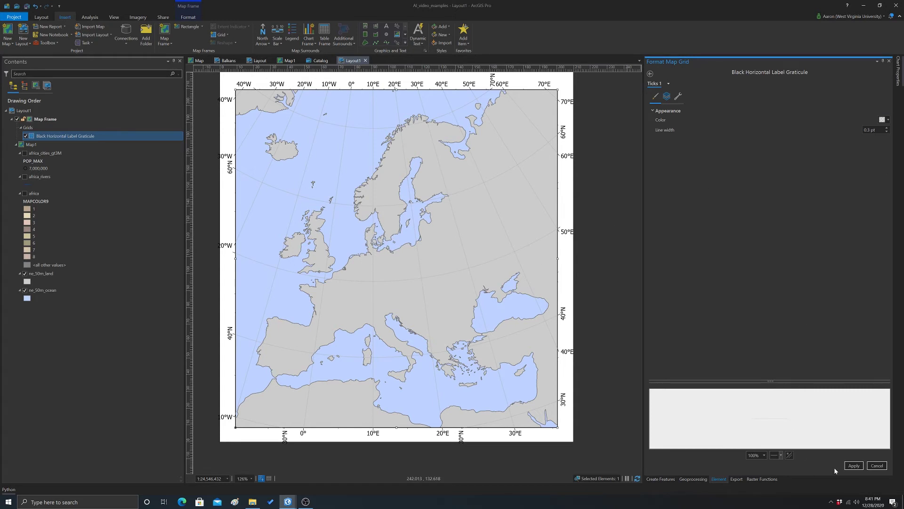
pyautogui.click(854, 466)
# - Set the Ticks 1 line width to 1 pt and review its stroke offset and type
pyautogui.click(887, 128)
pyautogui.click(668, 97)
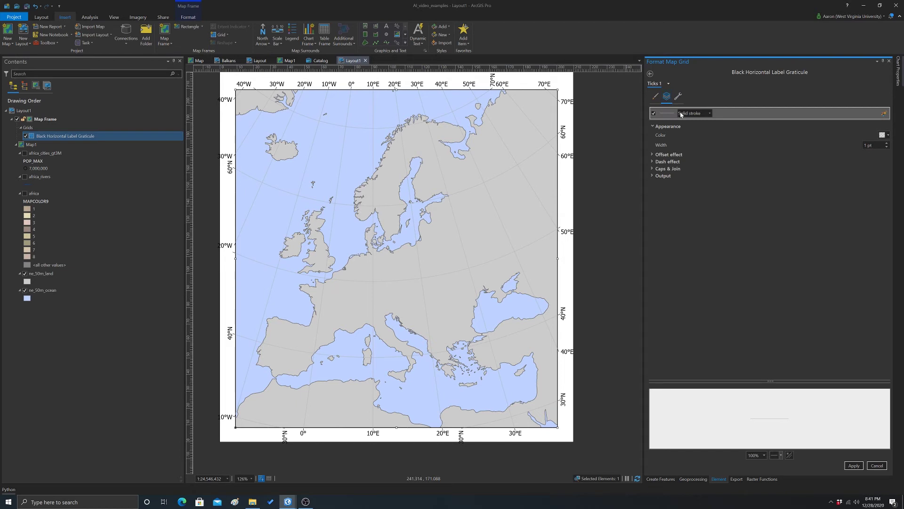
pyautogui.click(653, 156)
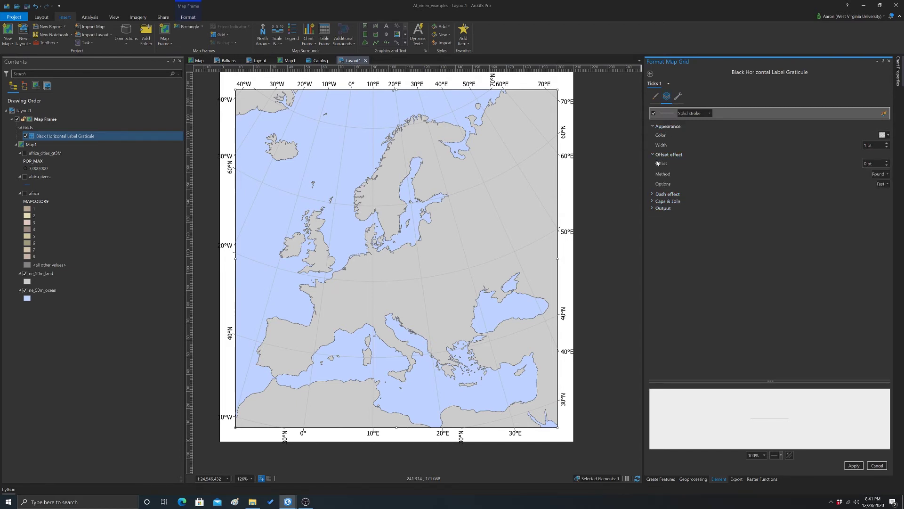
pyautogui.click(706, 113)
pyautogui.click(691, 122)
# - Inspect the tick symbol's structure, dash and cap/join settings, keeping a solid stroke
pyautogui.click(678, 96)
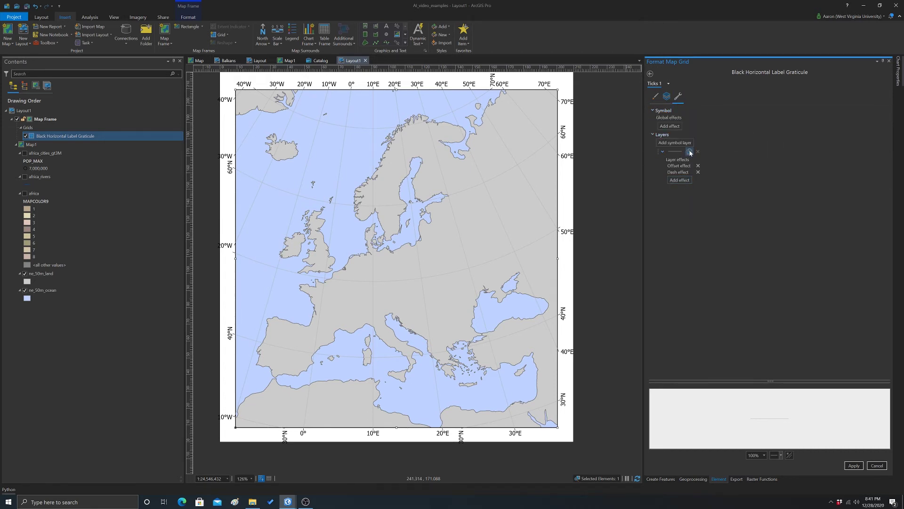
pyautogui.click(662, 152)
pyautogui.click(661, 152)
pyautogui.click(667, 98)
pyautogui.click(709, 114)
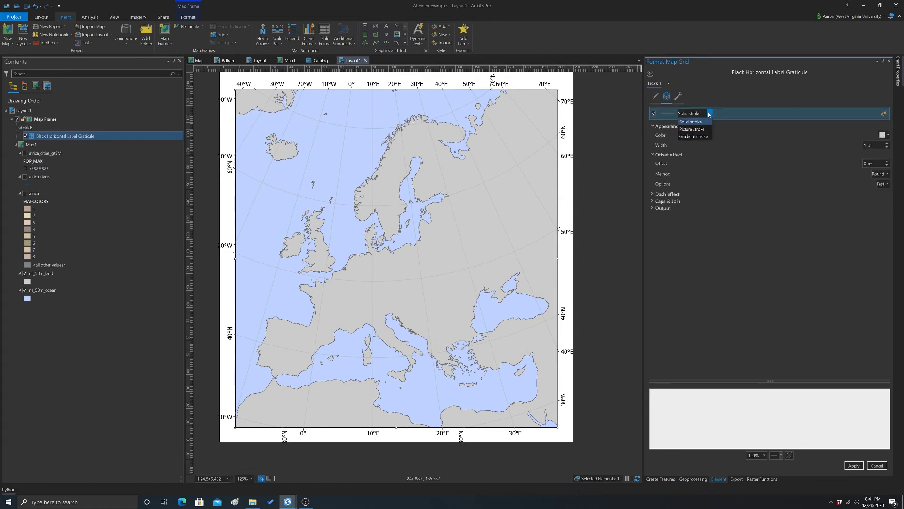
pyautogui.click(709, 114)
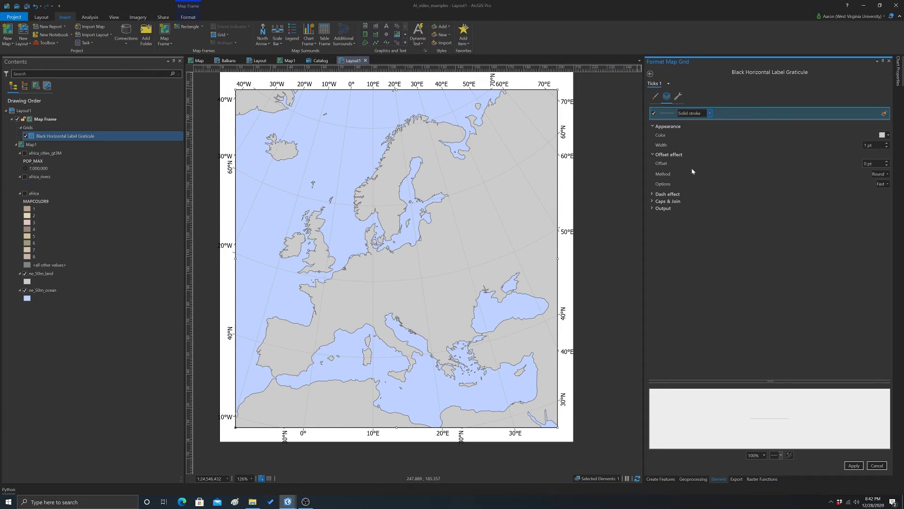
pyautogui.click(653, 194)
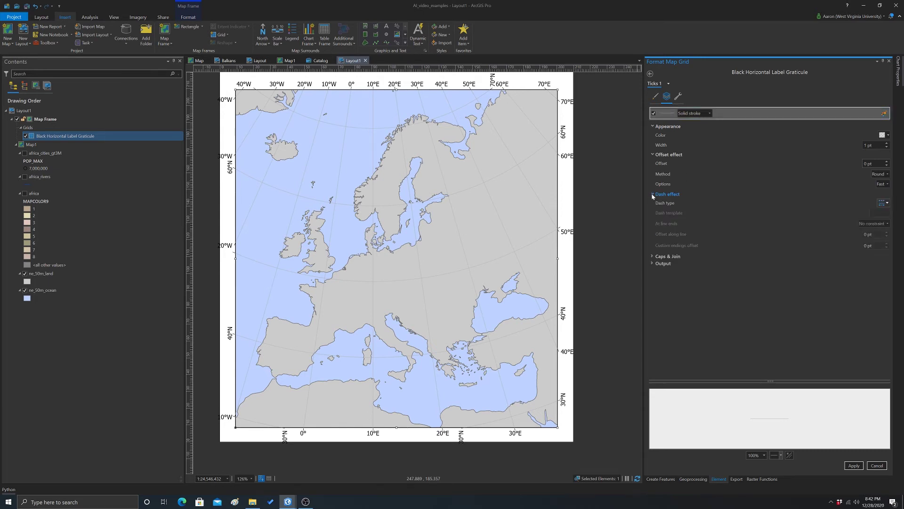
pyautogui.click(653, 258)
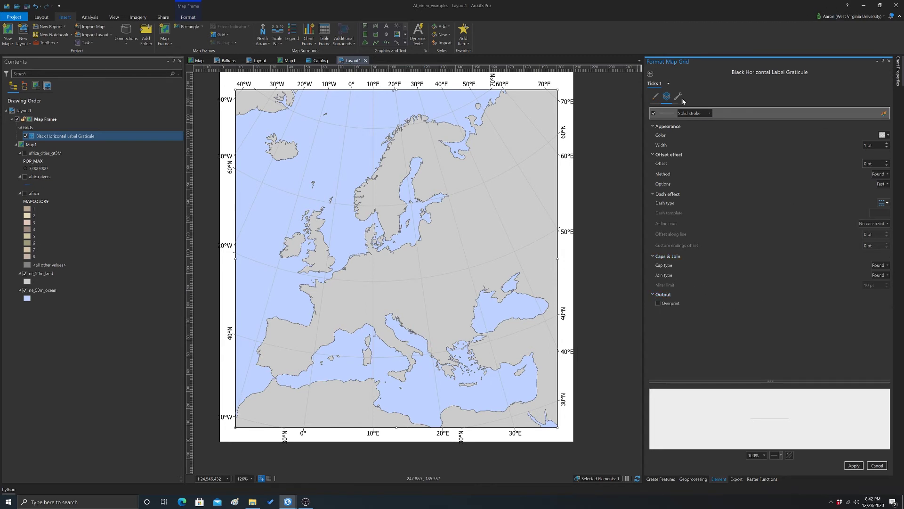
pyautogui.click(655, 97)
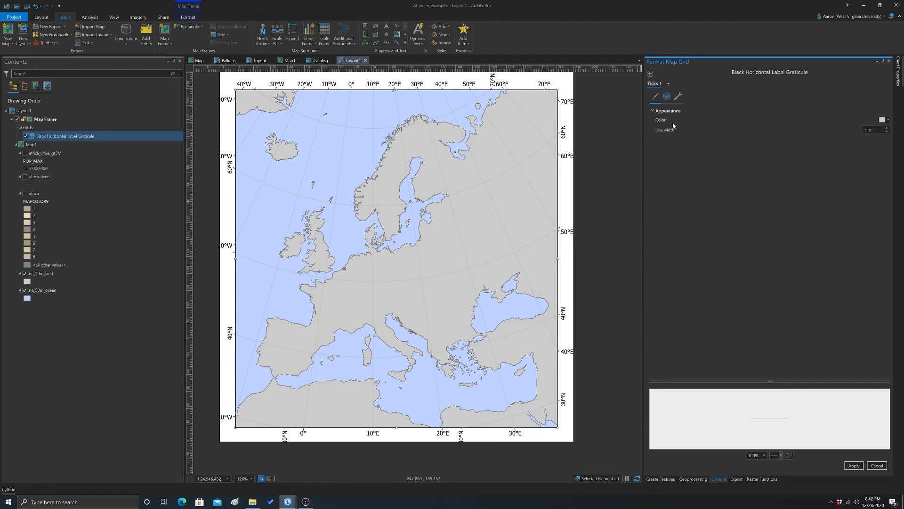
# - Apply the pending tick formatting and switch the grid settings to Ticks
pyautogui.click(668, 83)
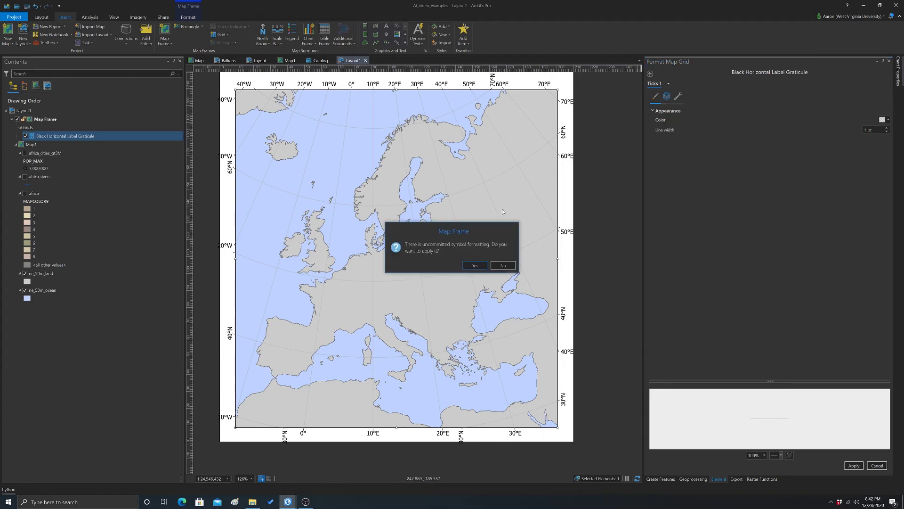
pyautogui.click(486, 265)
pyautogui.click(668, 84)
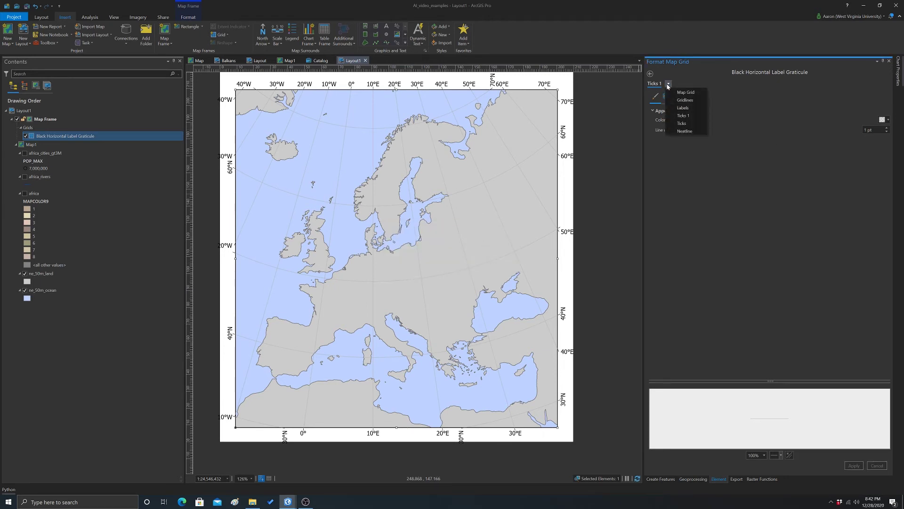
pyautogui.click(681, 123)
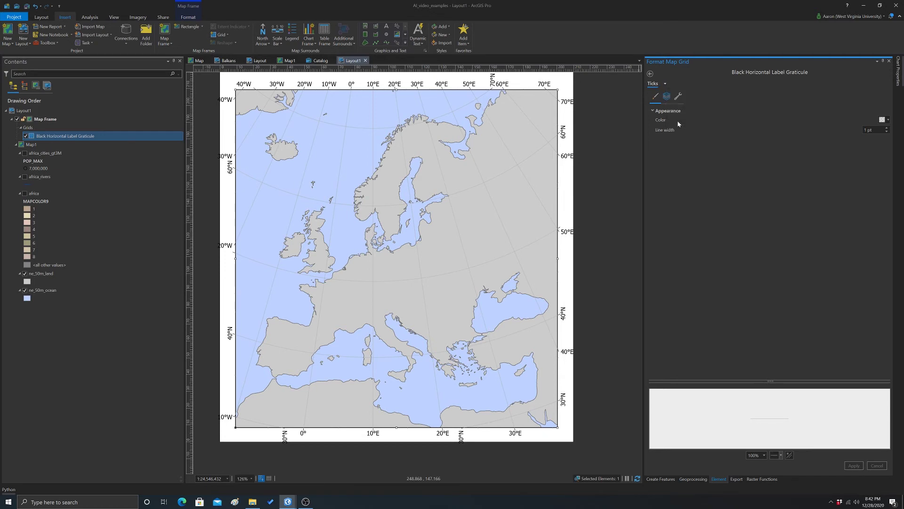
# - Set the tick colour to HEX b2b2b2 at 50% transparency and apply it
pyautogui.click(884, 120)
pyautogui.click(813, 216)
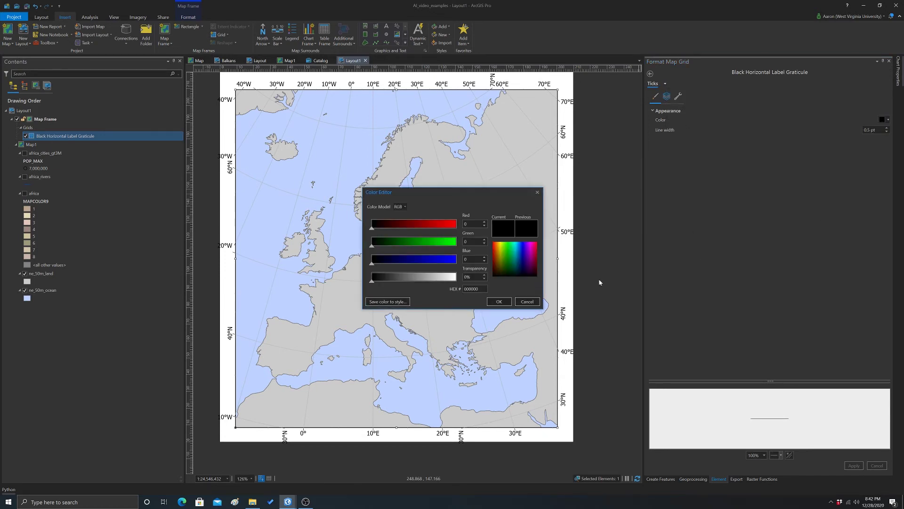
pyautogui.press('BackSpace')
pyautogui.write('b2b2b2')
pyautogui.hotkey('shift', 'Tab')
pyautogui.press('BackSpace')
pyautogui.write('50')
pyautogui.click(508, 301)
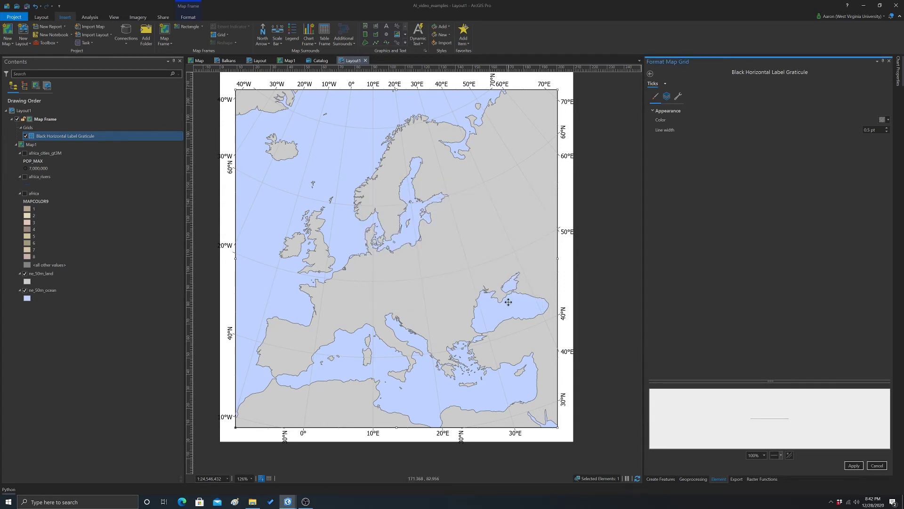
pyautogui.click(860, 467)
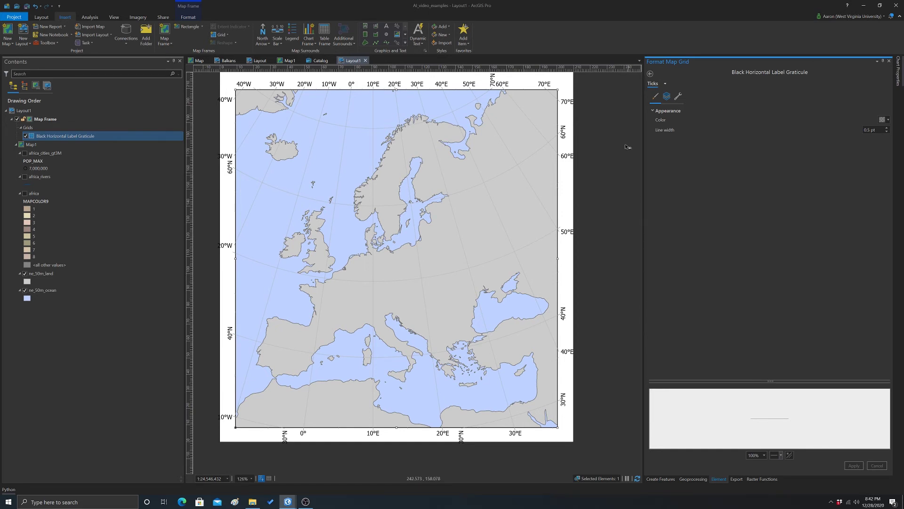
# - Switch to the grid Labels and colour them b2b2b2, then apply it
pyautogui.click(665, 84)
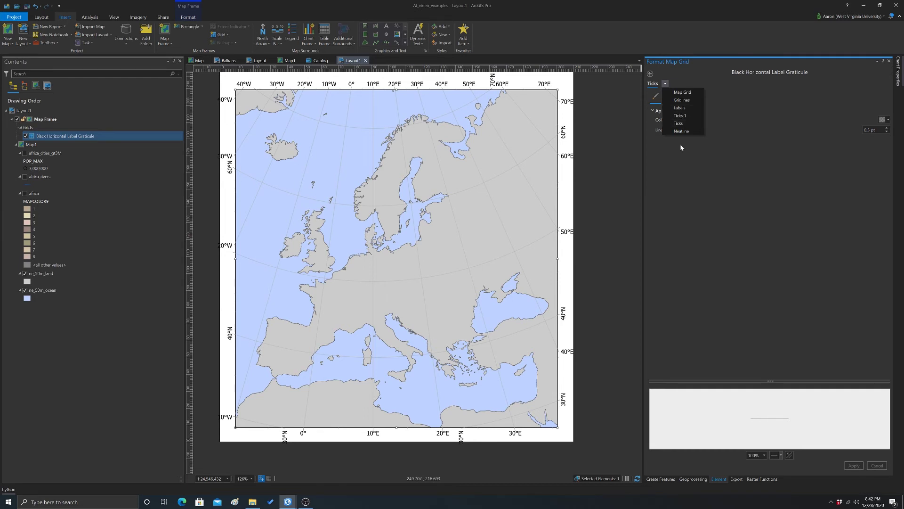
pyautogui.click(681, 108)
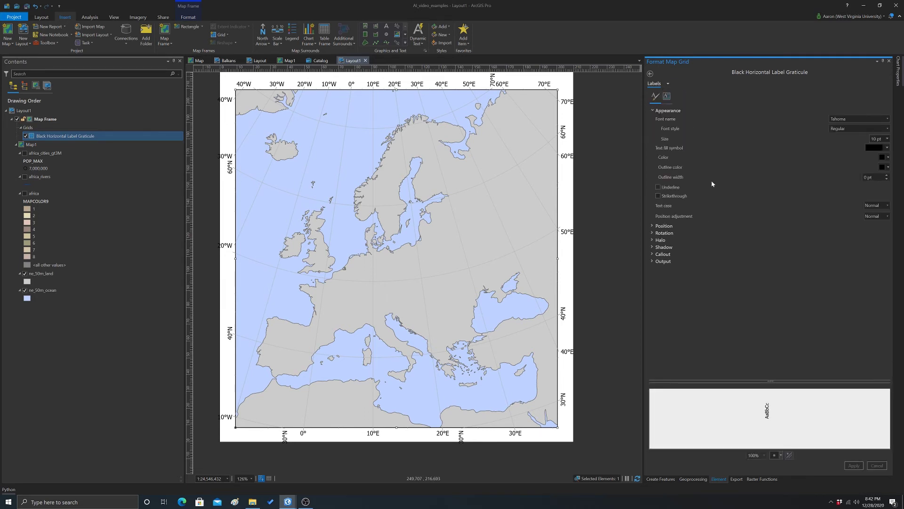
pyautogui.click(874, 146)
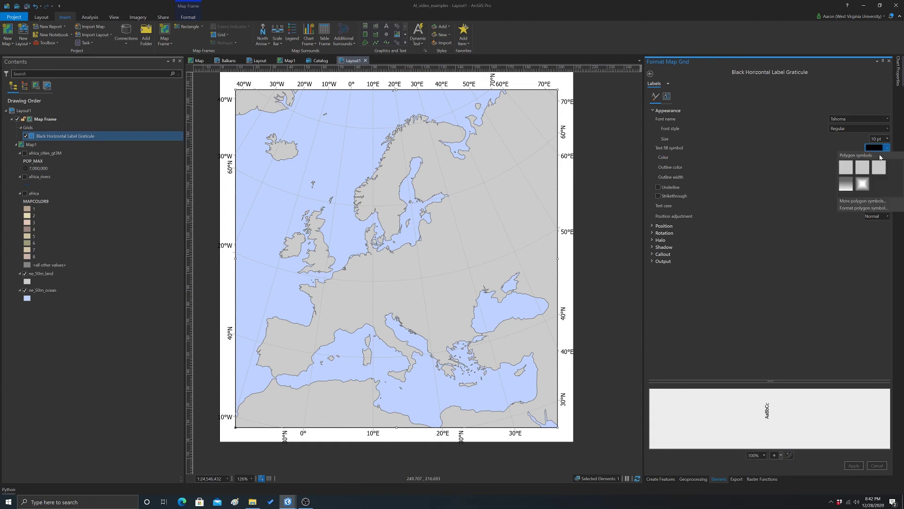
pyautogui.click(827, 145)
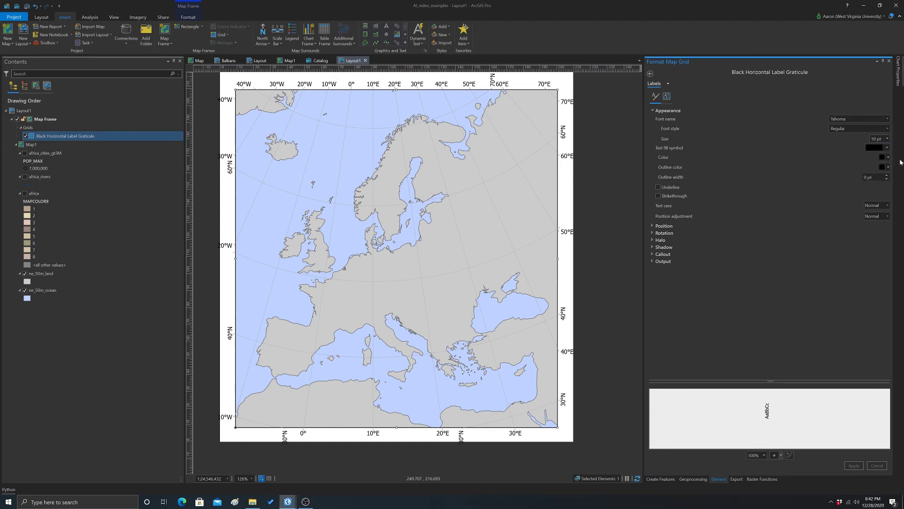
pyautogui.click(888, 158)
pyautogui.click(829, 256)
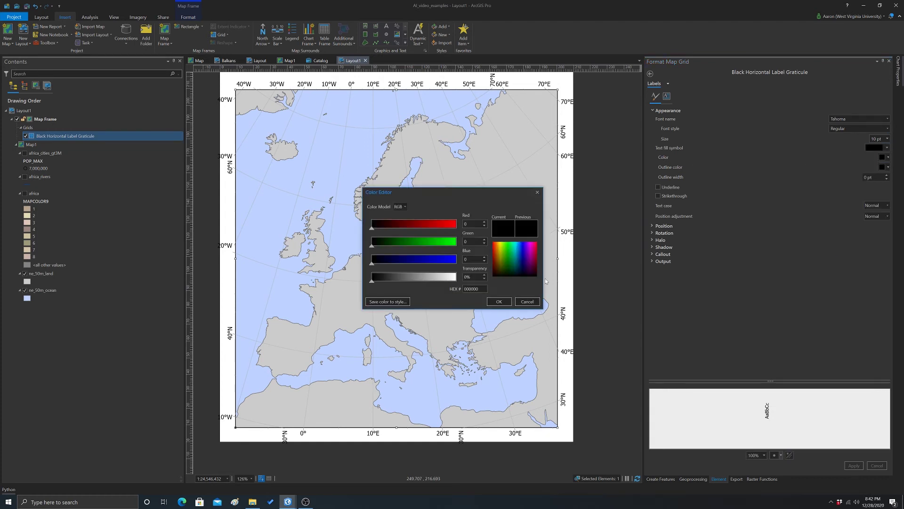
pyautogui.press('BackSpace')
pyautogui.write('b2b2b2')
pyautogui.click(499, 302)
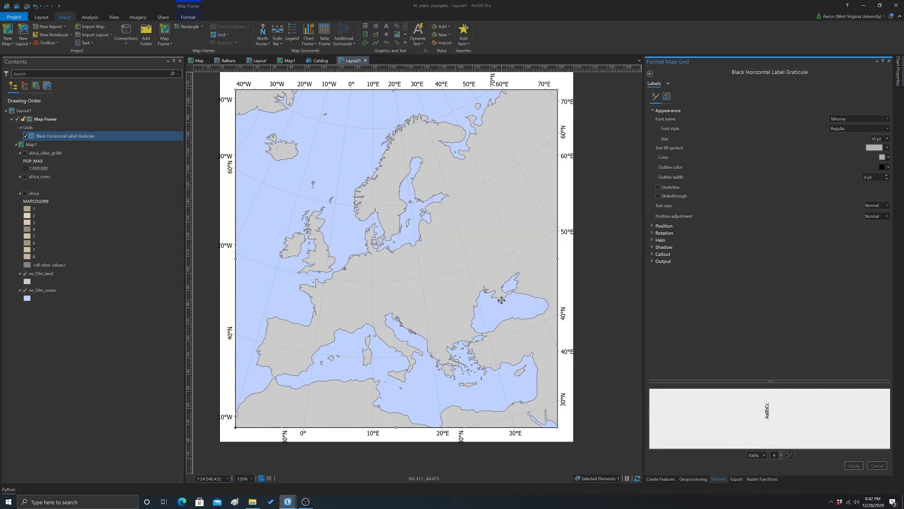
pyautogui.click(802, 262)
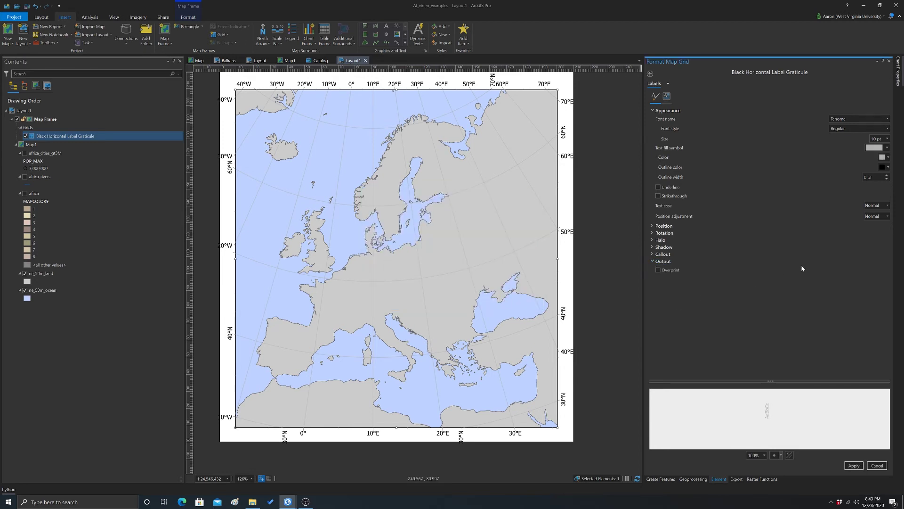
pyautogui.click(854, 465)
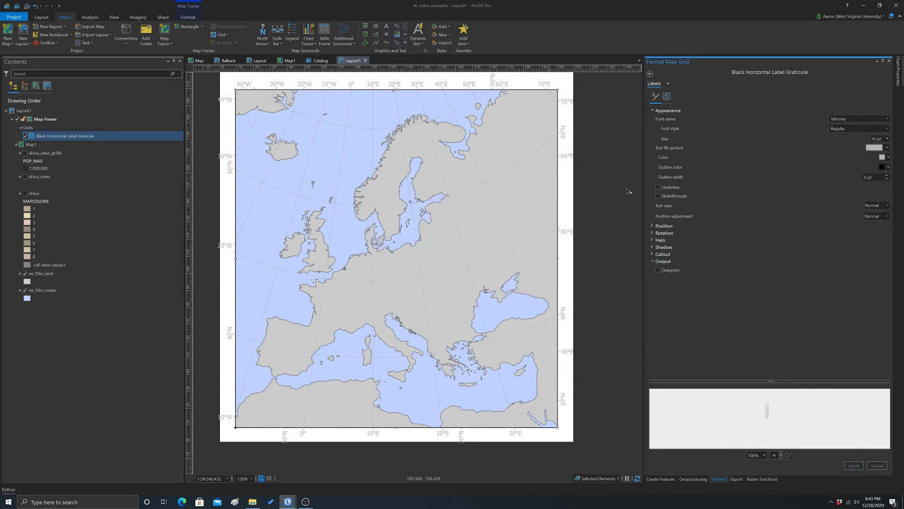
# - Recolour the grid labels with a darker grey swatch and apply it to the map
pyautogui.click(888, 159)
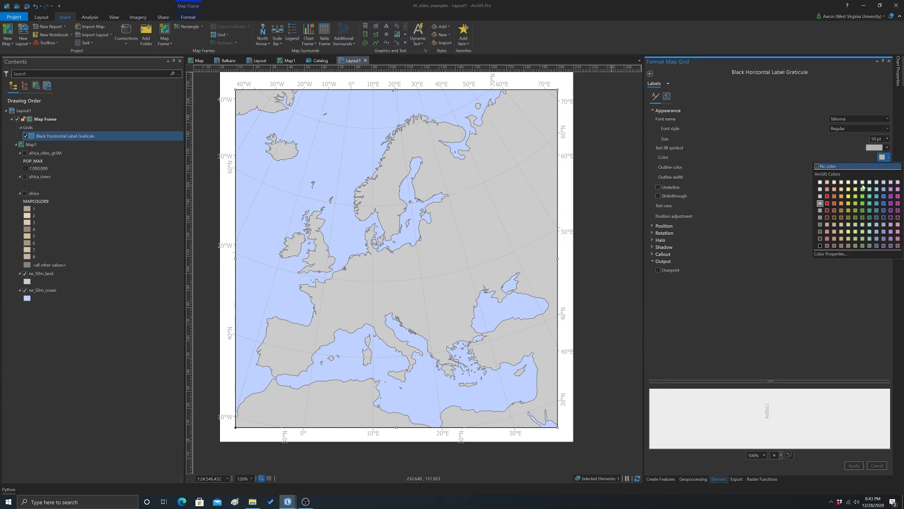
pyautogui.click(823, 229)
pyautogui.click(854, 466)
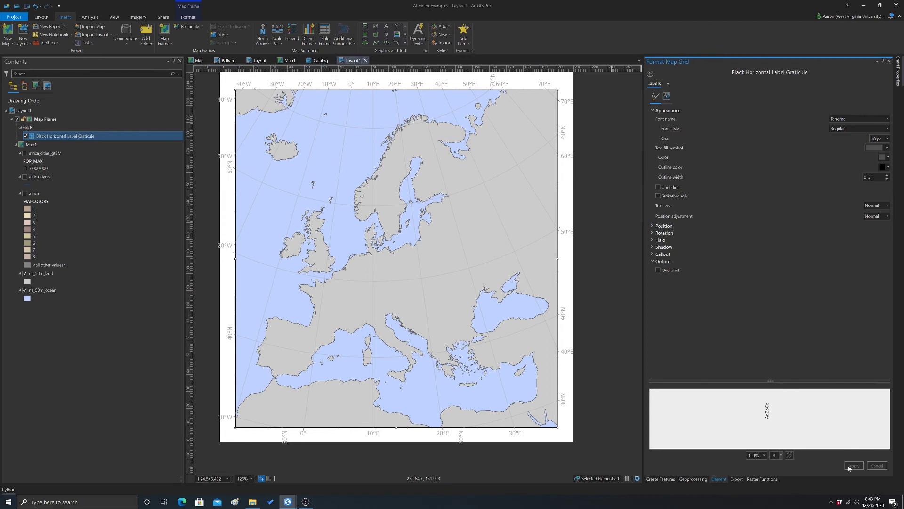
pyautogui.click(742, 233)
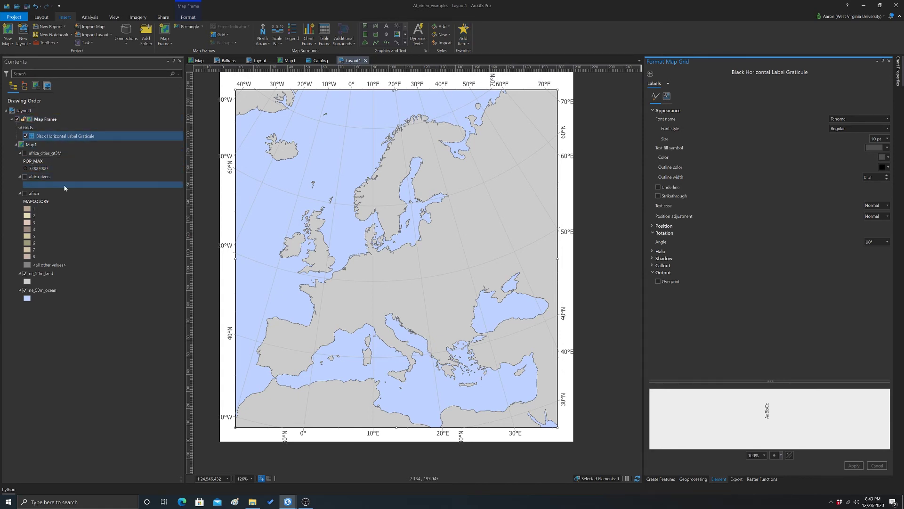
# - Convert the graticule to graphics and ungroup it into neatline, label, tick and gridline groups
pyautogui.rightClick(43, 136)
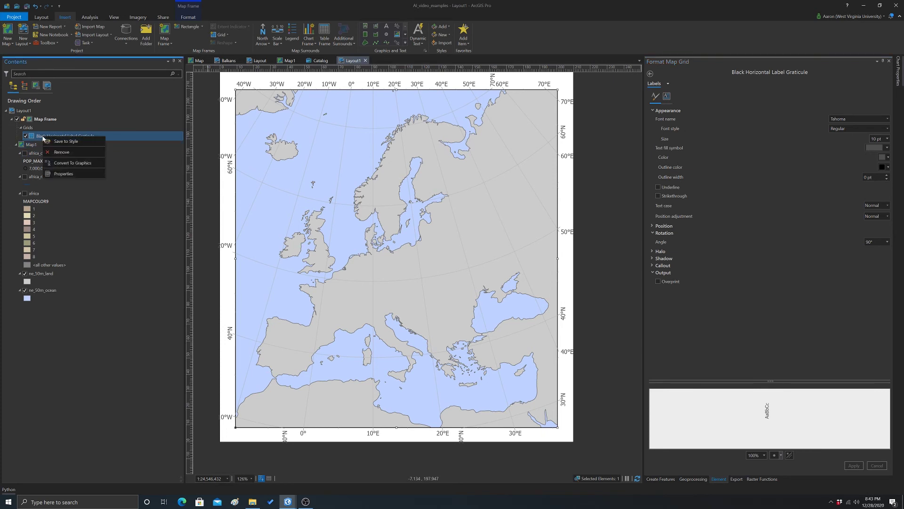
pyautogui.click(72, 165)
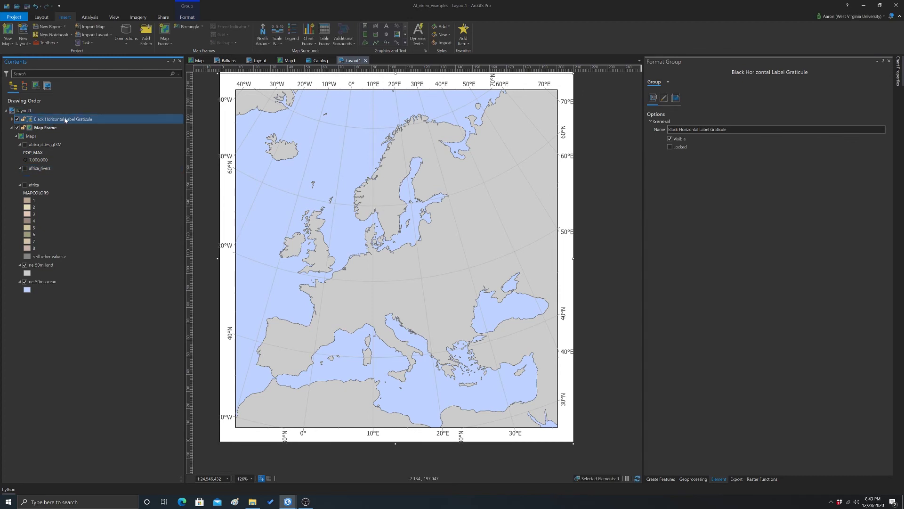
pyautogui.click(66, 120)
pyautogui.rightClick(52, 122)
pyautogui.press('Escape')
pyautogui.rightClick(29, 121)
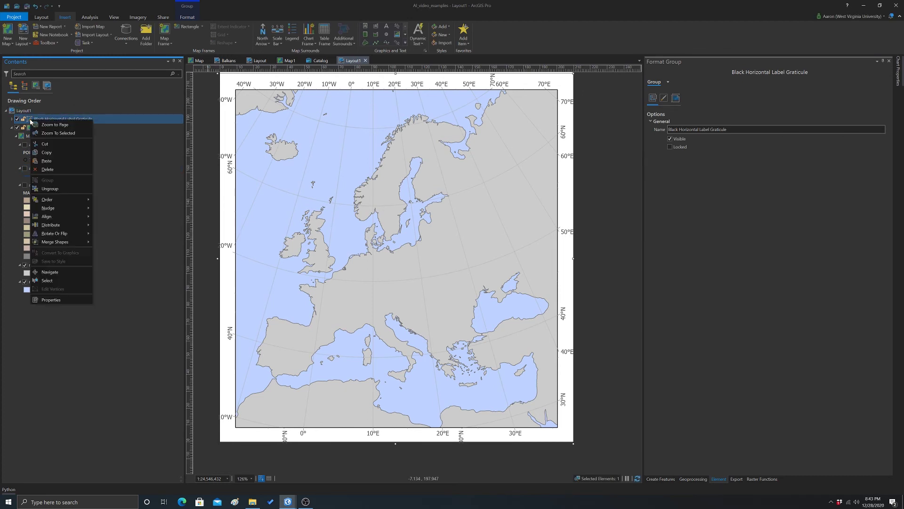
pyautogui.click(53, 190)
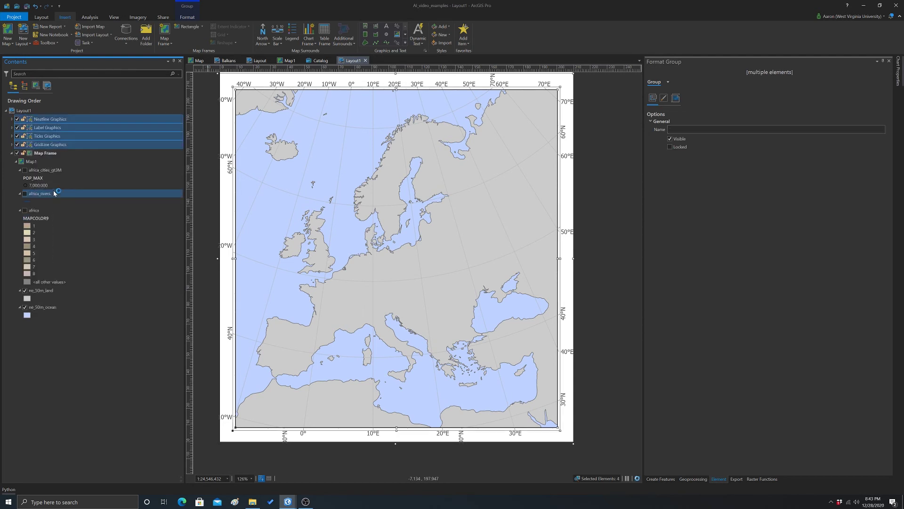
pyautogui.click(243, 84)
pyautogui.click(225, 100)
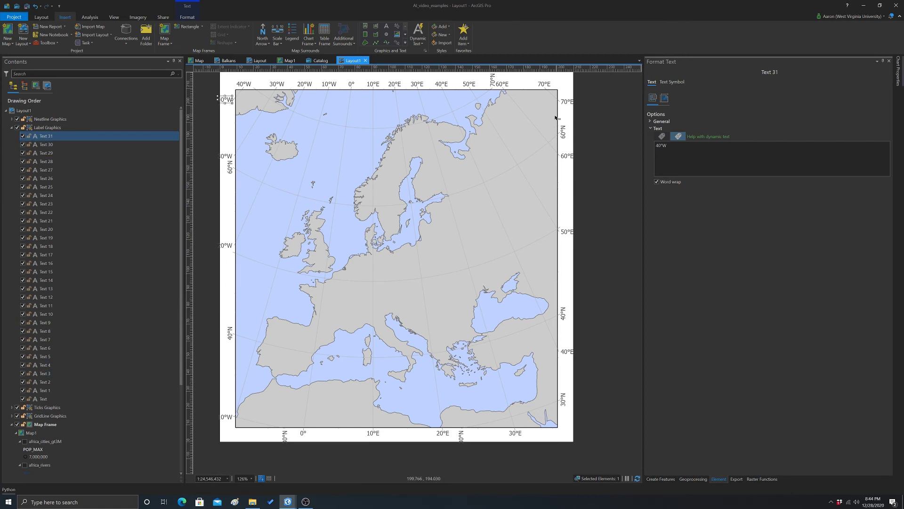
# - Delete the 70°E, 50°E and 40°E labels on the right edge
pyautogui.click(565, 101)
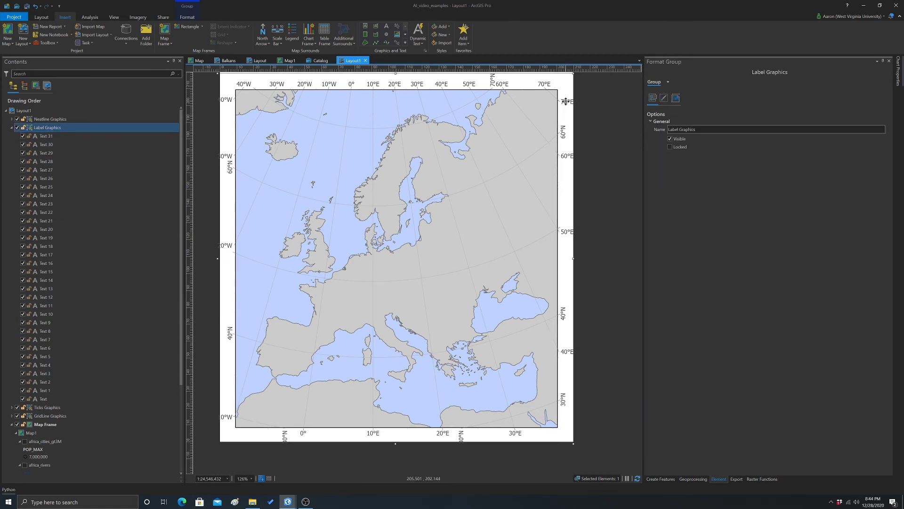
pyautogui.click(565, 101)
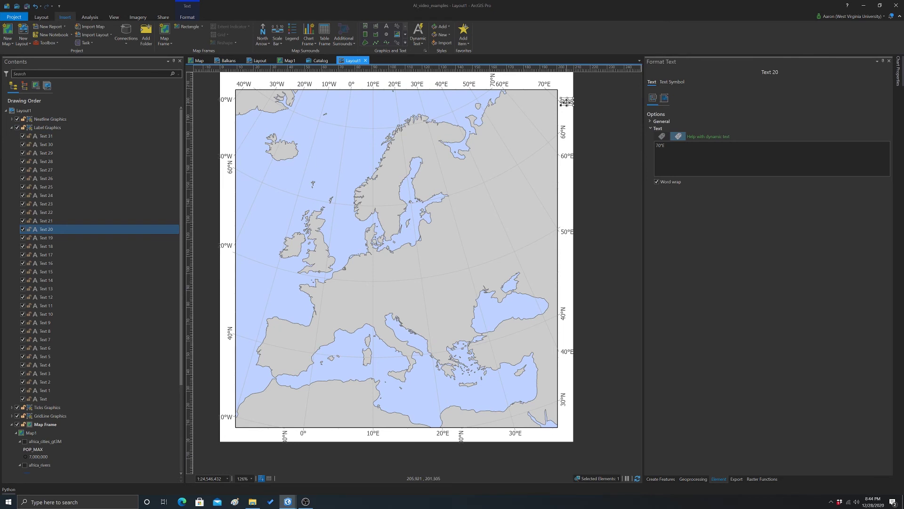
pyautogui.press('Delete')
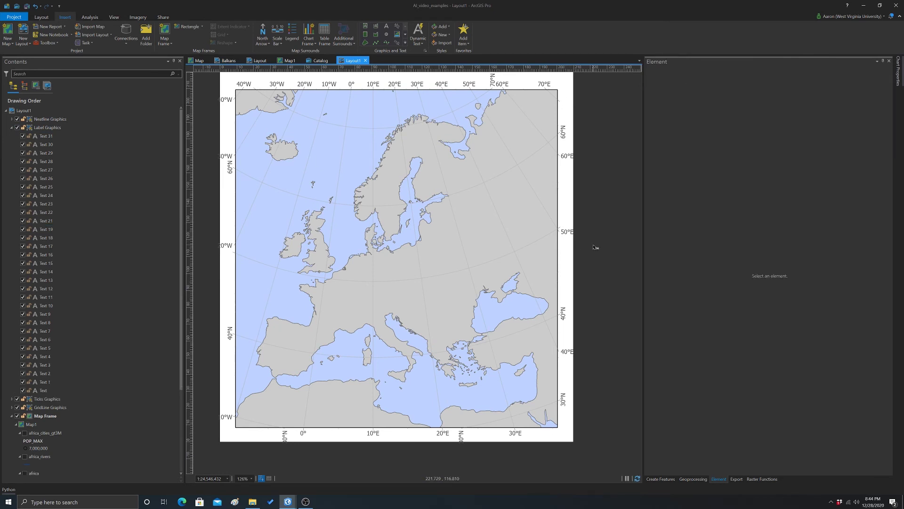
pyautogui.click(567, 234)
pyautogui.click(567, 233)
pyautogui.press('Delete')
pyautogui.click(565, 352)
pyautogui.click(563, 352)
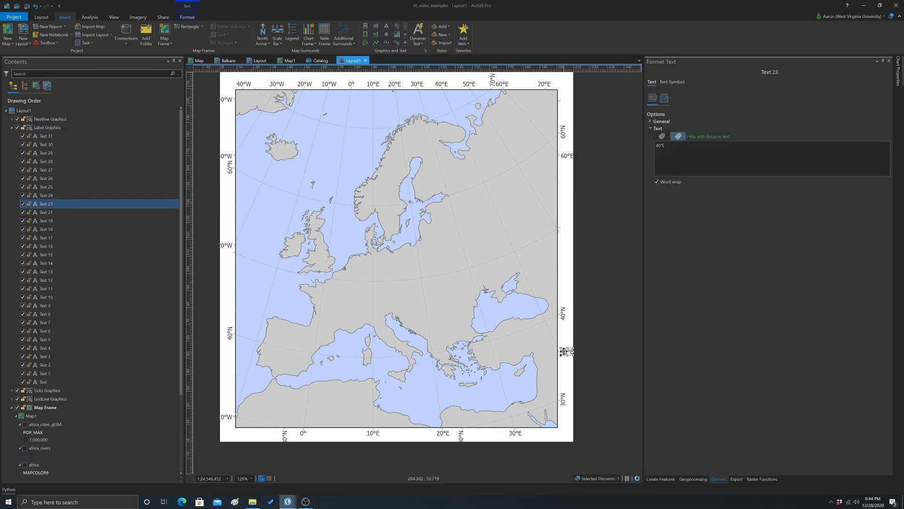
pyautogui.press('Delete')
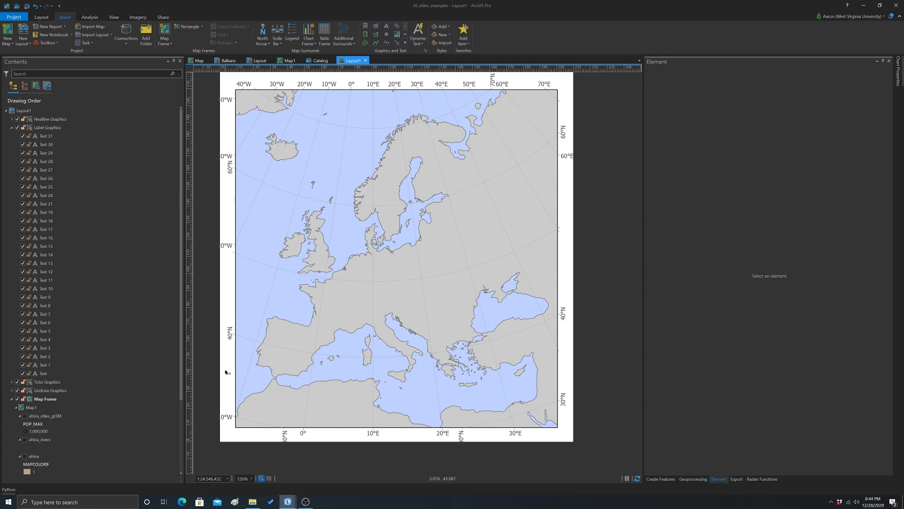
# - Delete the 20°W, 30°W and 40°W labels on the left edge, undoing an accidental group deletion
pyautogui.click(225, 247)
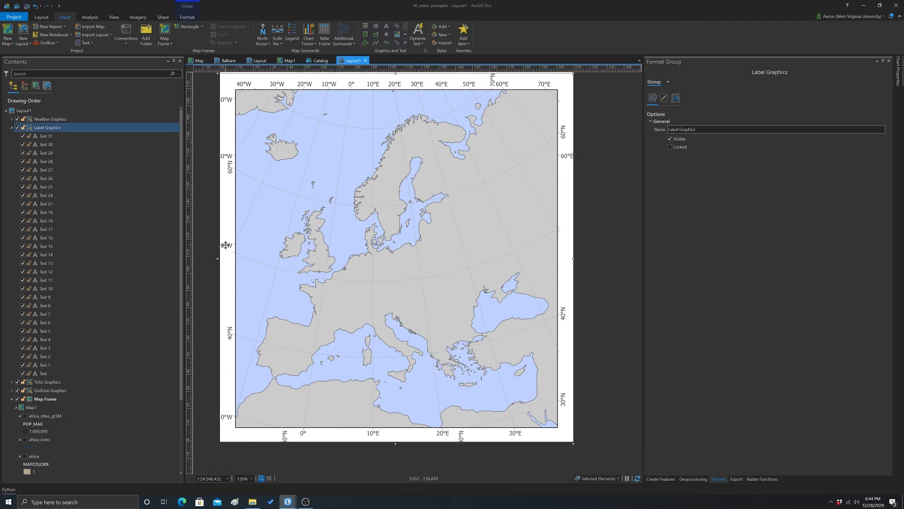
pyautogui.click(225, 246)
pyautogui.press('Delete')
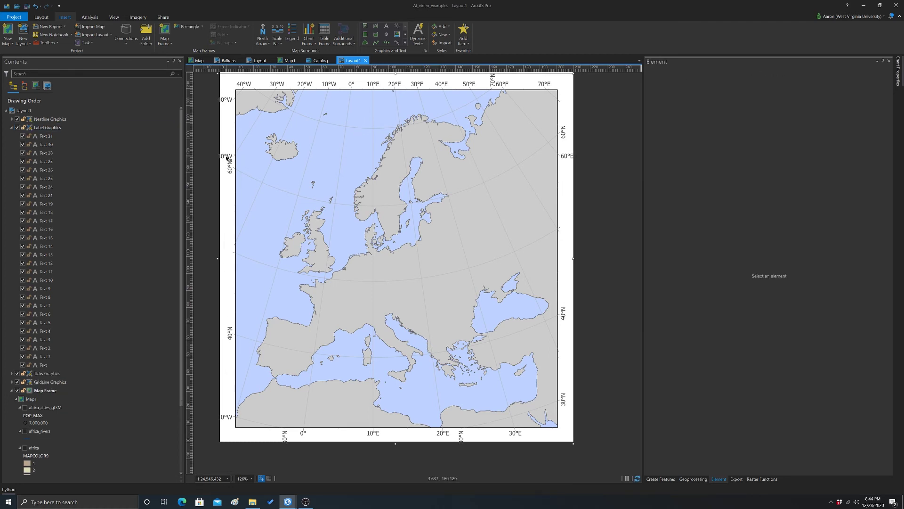
pyautogui.click(227, 156)
pyautogui.click(226, 155)
pyautogui.press('Delete')
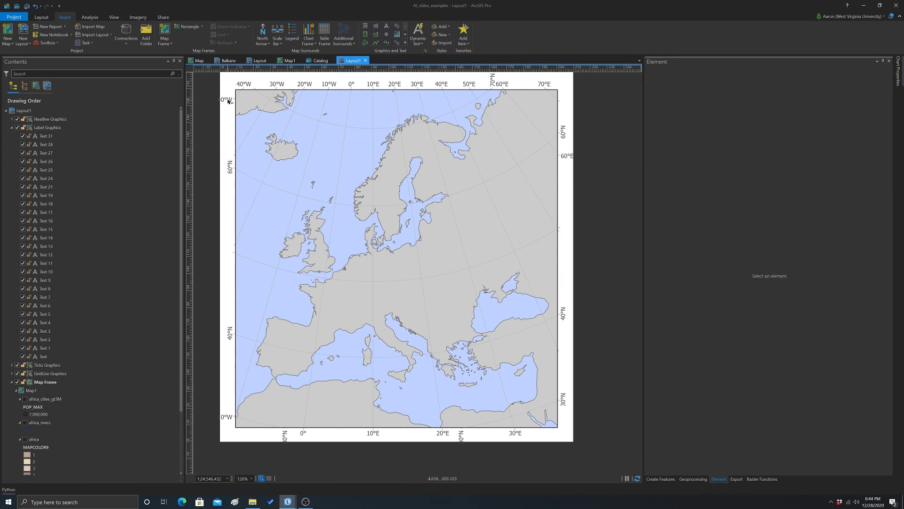
pyautogui.click(228, 102)
pyautogui.press('Delete')
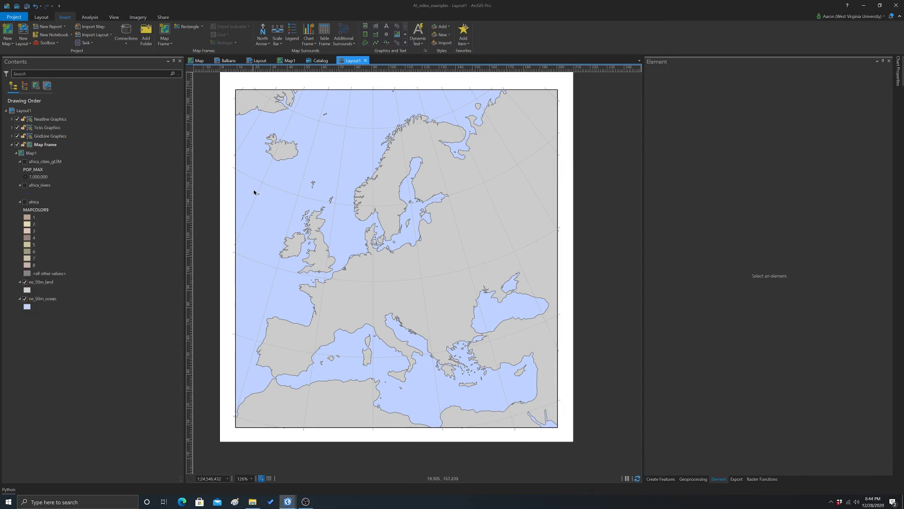
pyautogui.hotkey('ctrl', 'z')
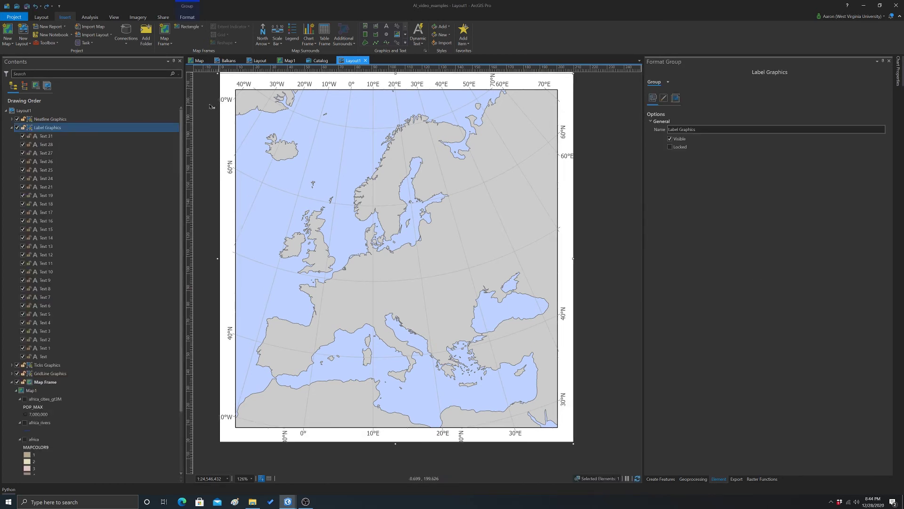
pyautogui.click(227, 100)
pyautogui.click(230, 100)
pyautogui.press('Delete')
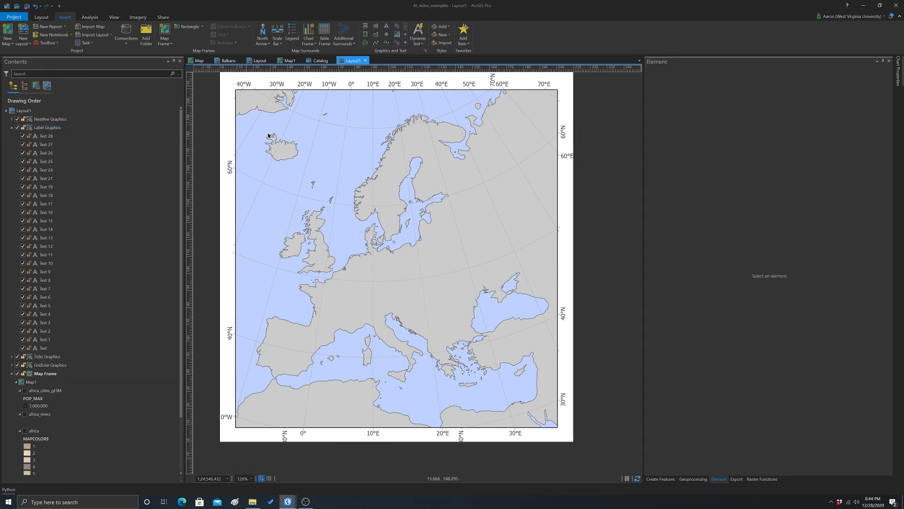
# - Delete the stray 70°N label at the top and a rotated bottom-edge label
pyautogui.click(493, 80)
pyautogui.click(492, 82)
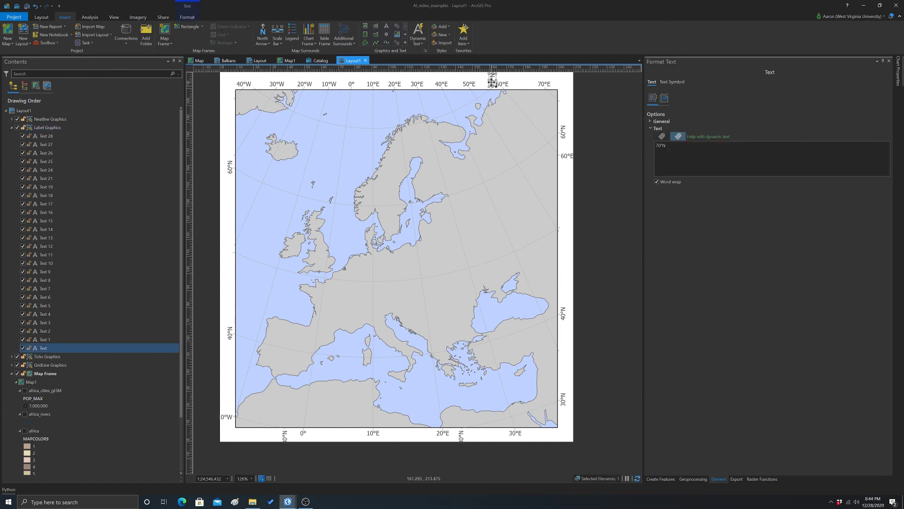
pyautogui.press('Delete')
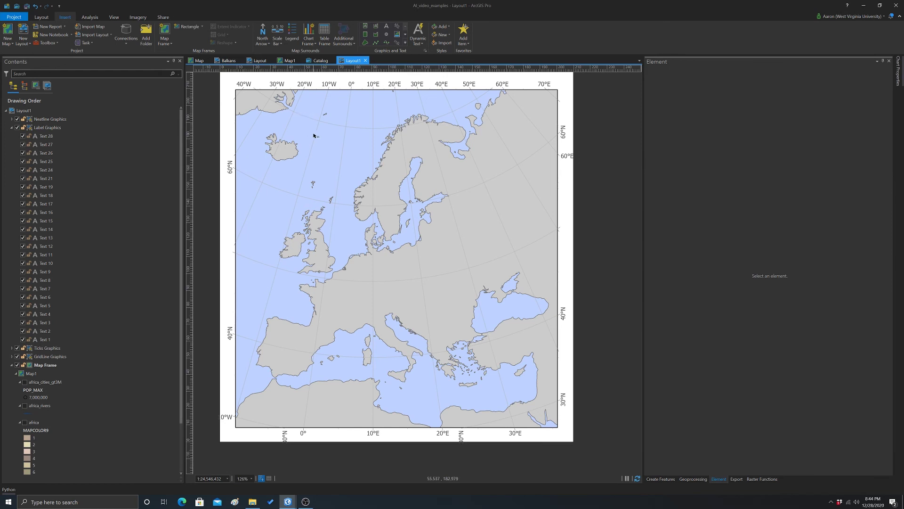
pyautogui.click(461, 437)
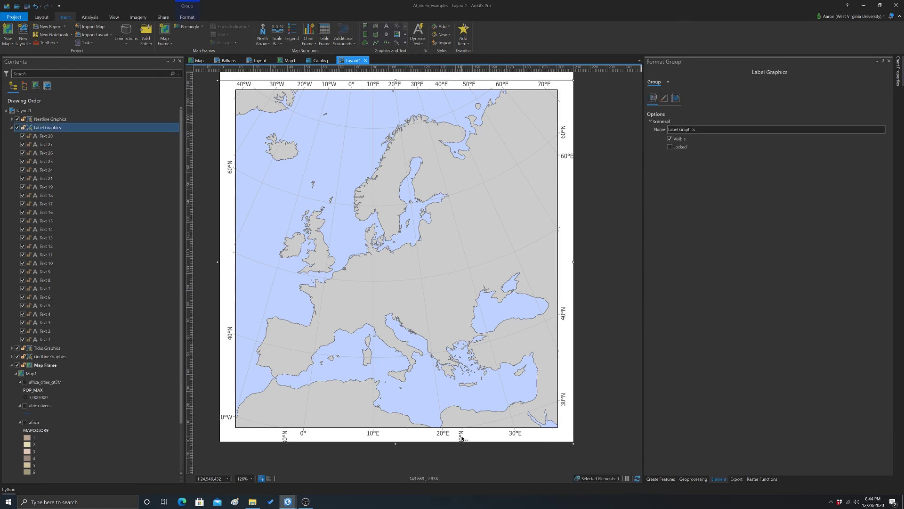
pyautogui.click(462, 436)
pyautogui.press('Delete')
# - Delete the rotated 30°N bottom-edge label and the 0°W label in the lower-left corner
pyautogui.click(225, 417)
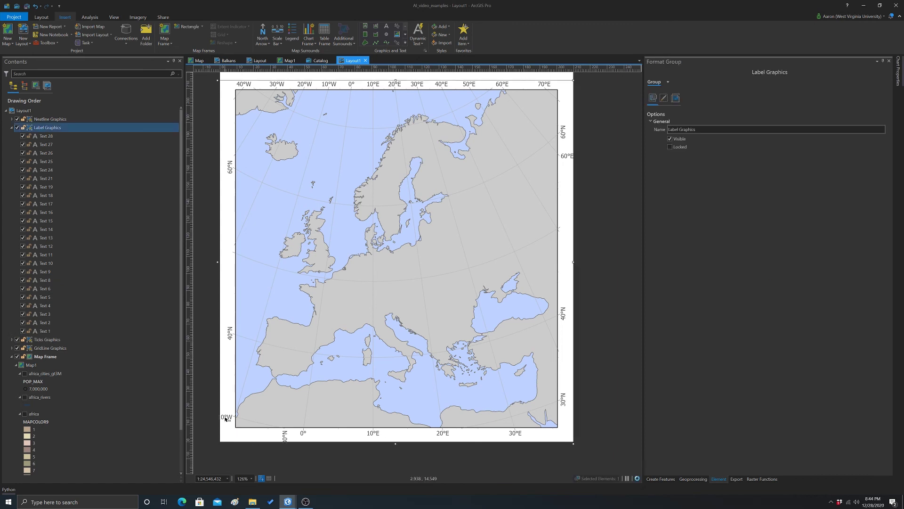
pyautogui.click(225, 417)
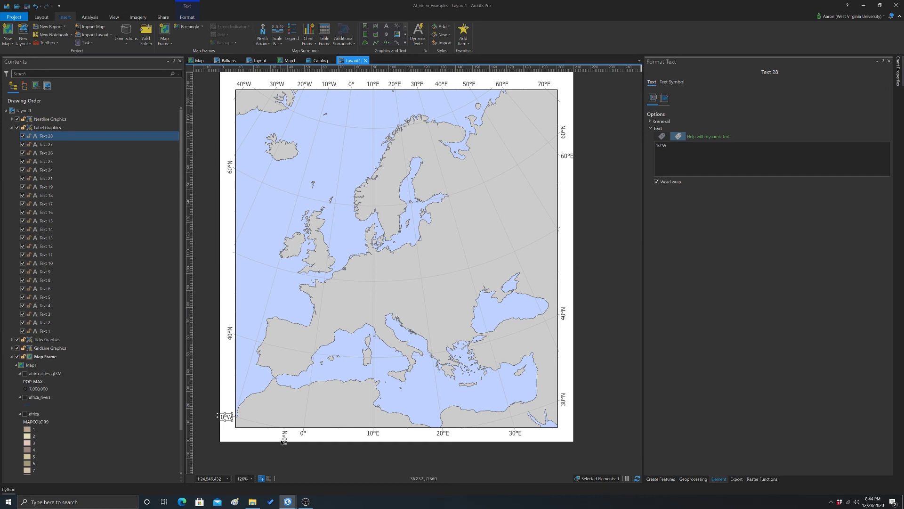
pyautogui.click(285, 438)
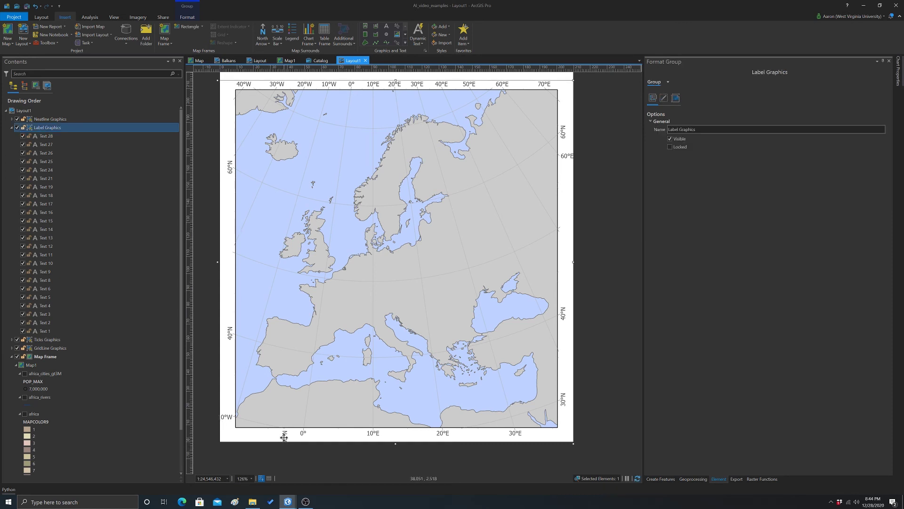
pyautogui.click(285, 437)
pyautogui.press('Delete')
pyautogui.click(226, 416)
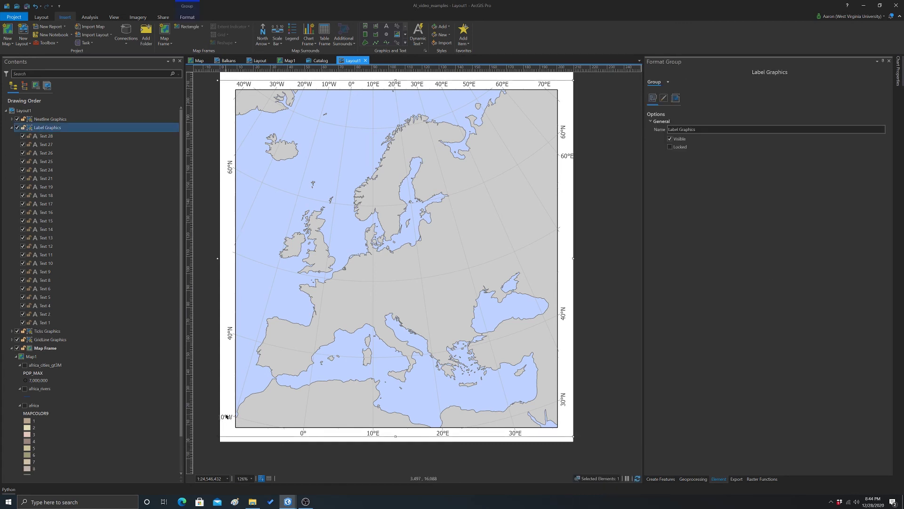
pyautogui.click(226, 417)
pyautogui.press('Delete')
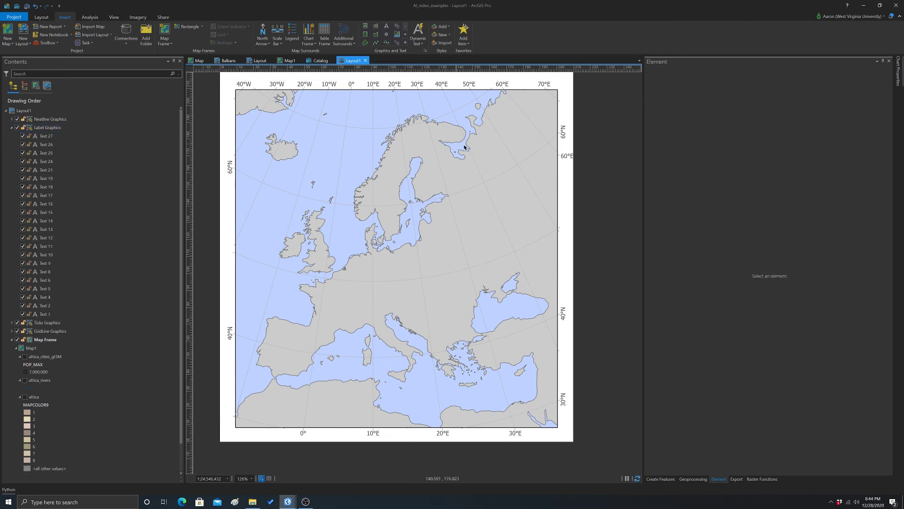
# - Delete the 60°E side label on the right map edge
pyautogui.click(566, 160)
pyautogui.click(567, 159)
pyautogui.click(564, 158)
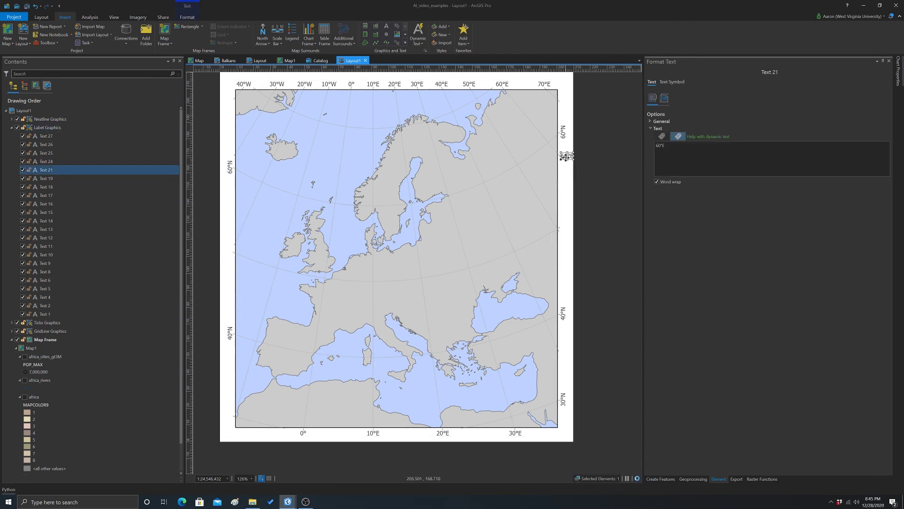
pyautogui.press('Delete')
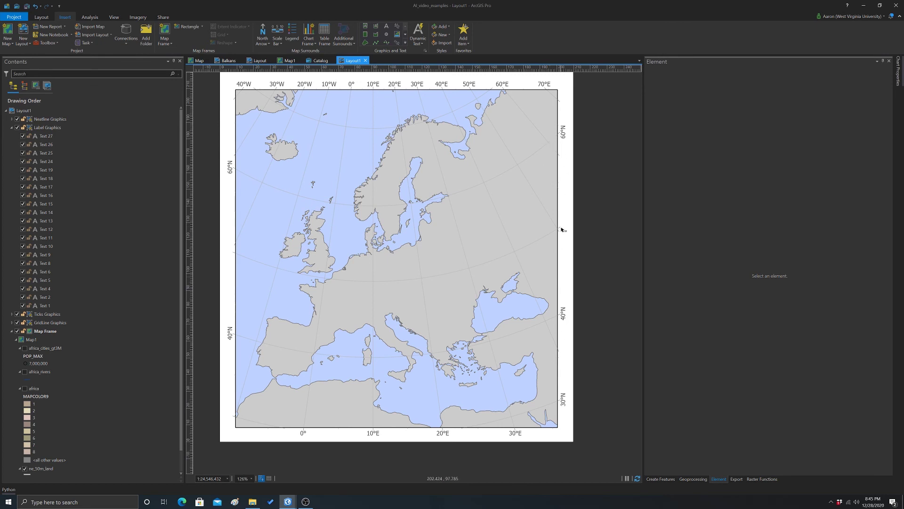
# - Duplicate the right 60°N label, move it down the right edge, and change it to 50°N
pyautogui.click(563, 134)
pyautogui.click(563, 135)
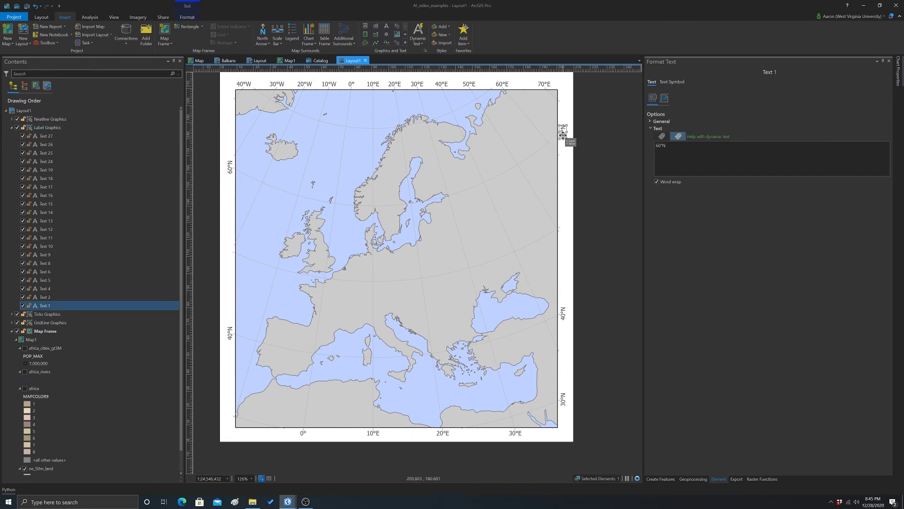
pyautogui.rightClick(563, 134)
pyautogui.click(579, 168)
pyautogui.rightClick(591, 225)
pyautogui.click(607, 249)
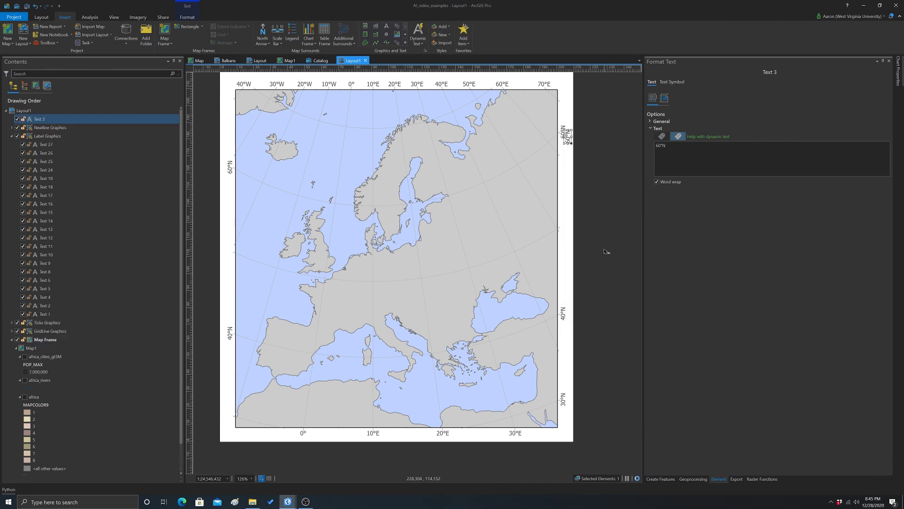
pyautogui.moveTo(568, 137); pyautogui.dragTo(564, 227)
pyautogui.click(592, 233)
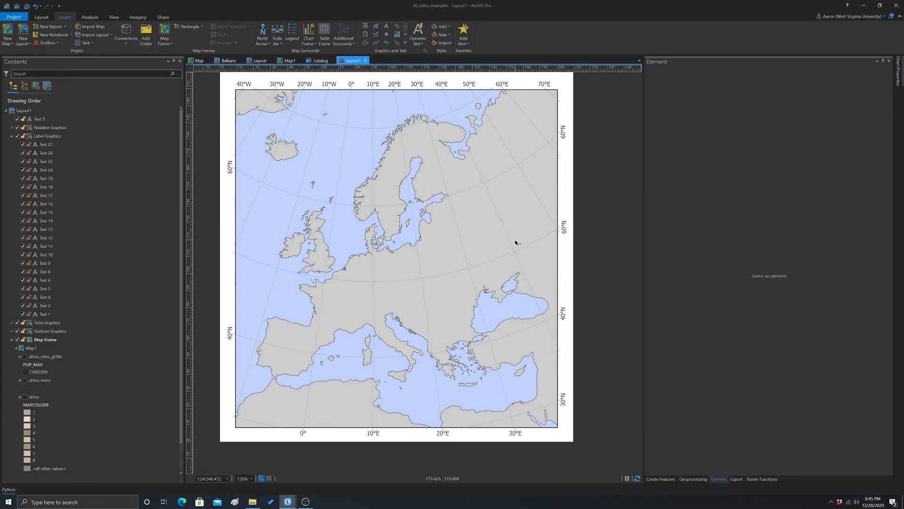
pyautogui.click(563, 233)
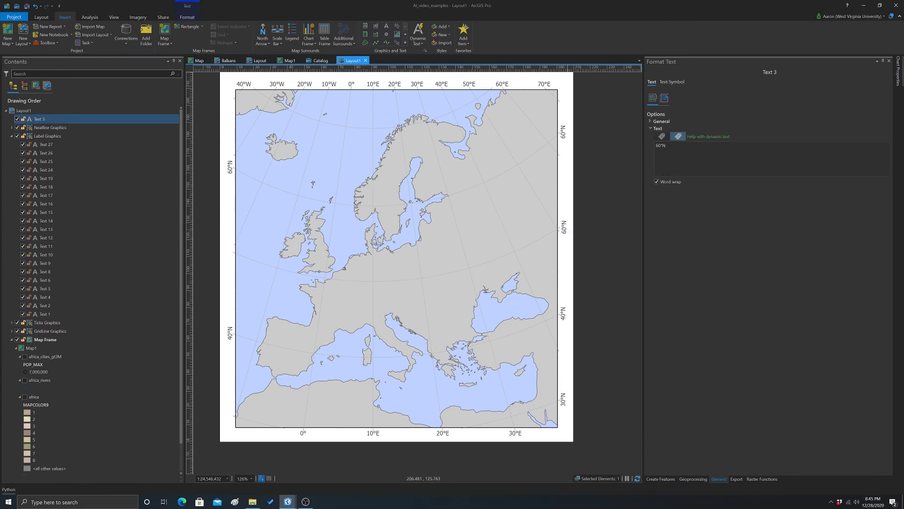
pyautogui.press('BackSpace')
pyautogui.write('5')
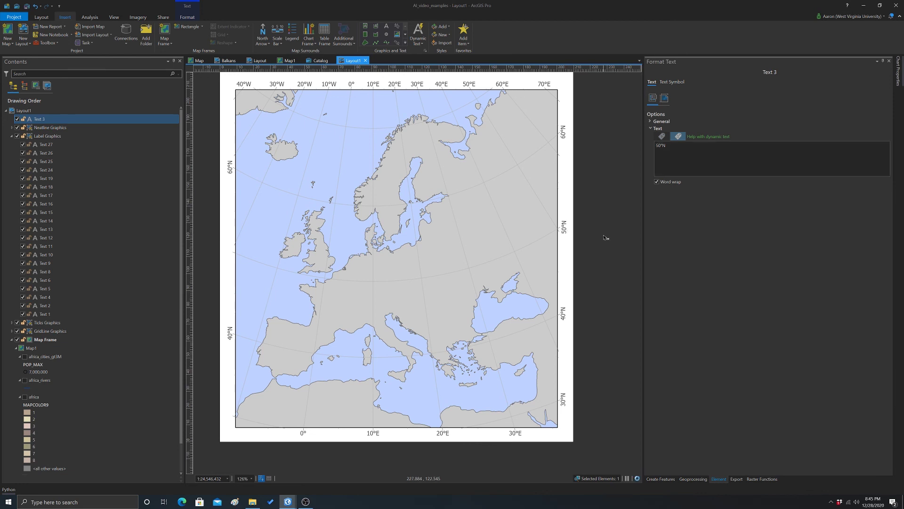
pyautogui.click(564, 228)
# - Paste a second 50°N label and place it on the left map edge
pyautogui.moveTo(564, 228); pyautogui.dragTo(309, 244)
pyautogui.hotkey('ctrl', 'z')
pyautogui.rightClick(564, 228)
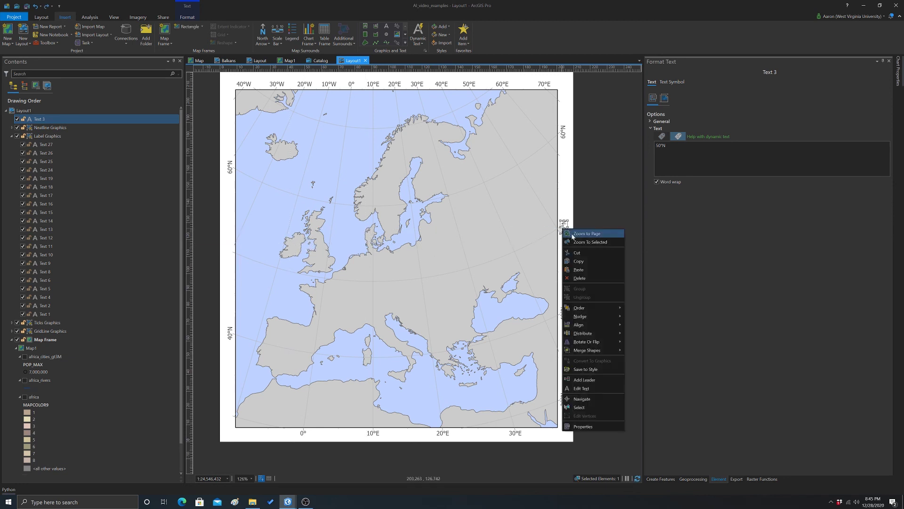
pyautogui.press('Escape')
pyautogui.rightClick(203, 218)
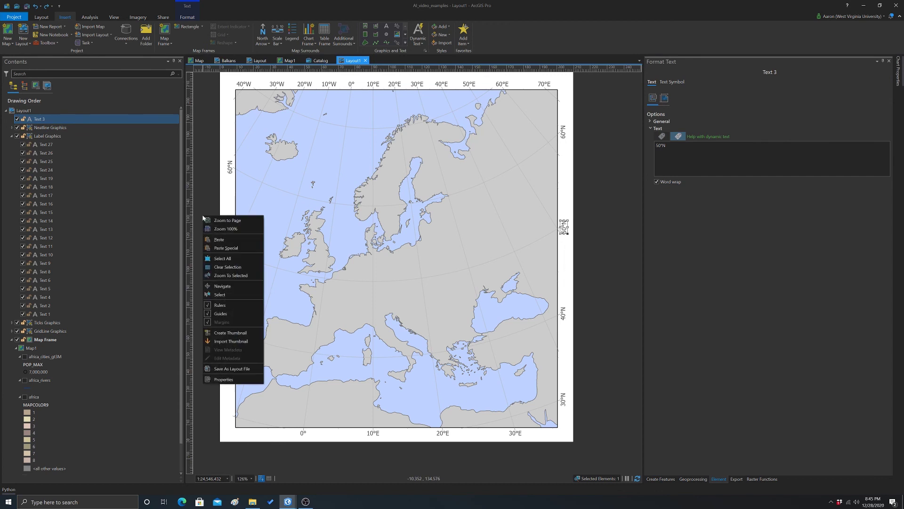
pyautogui.click(219, 239)
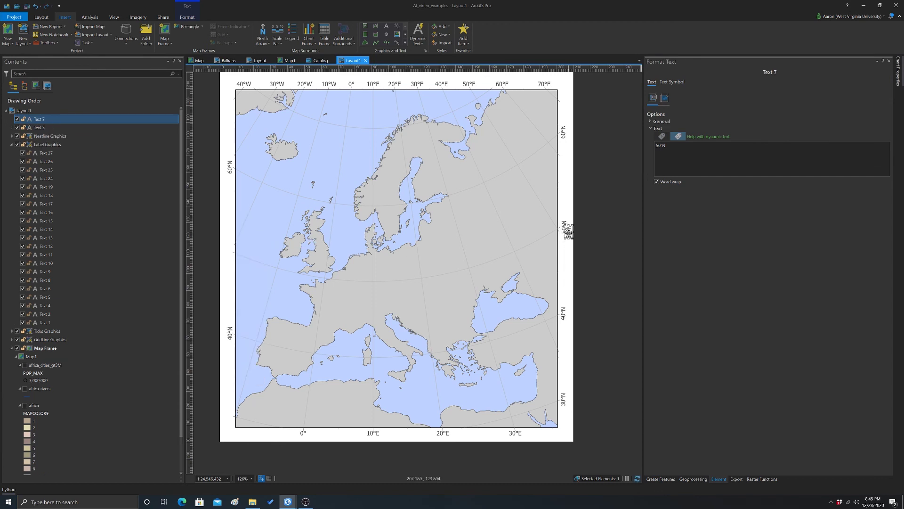
pyautogui.moveTo(569, 234); pyautogui.dragTo(226, 229)
pyautogui.click(209, 239)
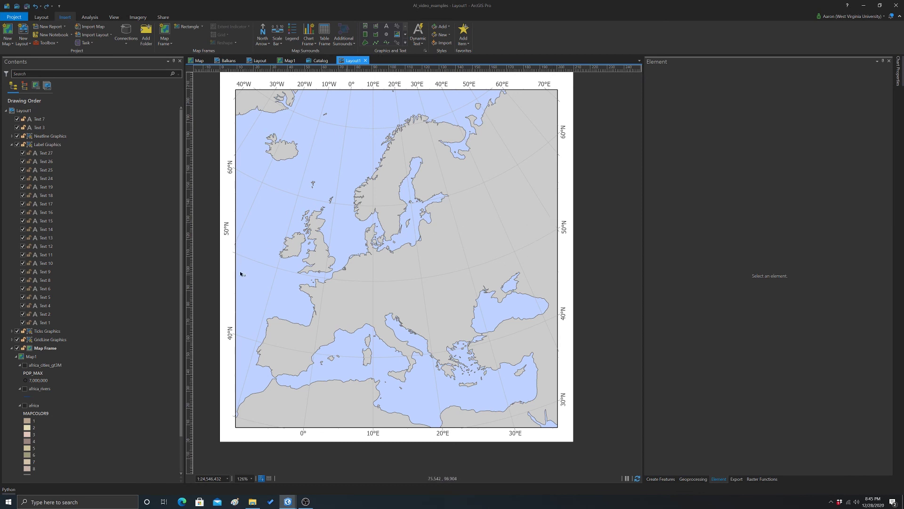
# - Lower the left 50°N label onto its graticule line
pyautogui.click(227, 231)
pyautogui.moveTo(228, 231); pyautogui.dragTo(226, 252)
pyautogui.click(607, 283)
# - Copy the right-edge 30°N label and place the copy at the lower-left map edge
pyautogui.click(565, 401)
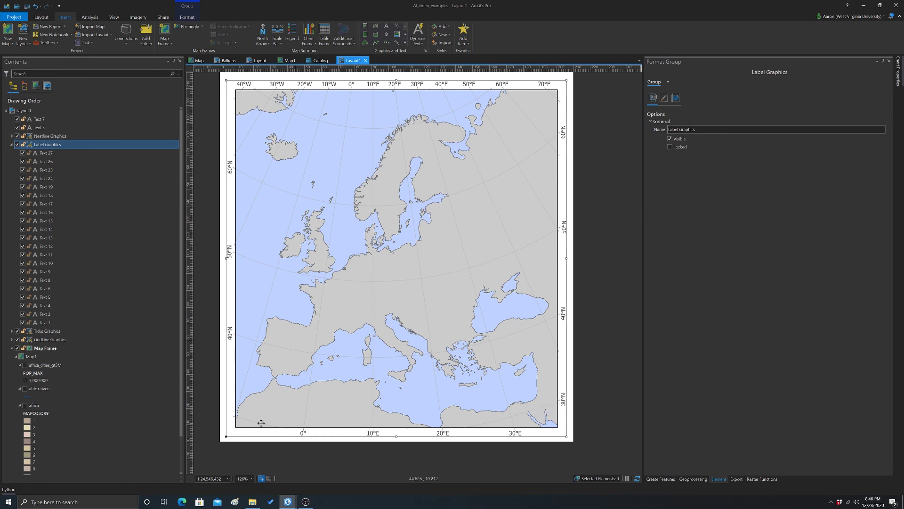
pyautogui.click(564, 400)
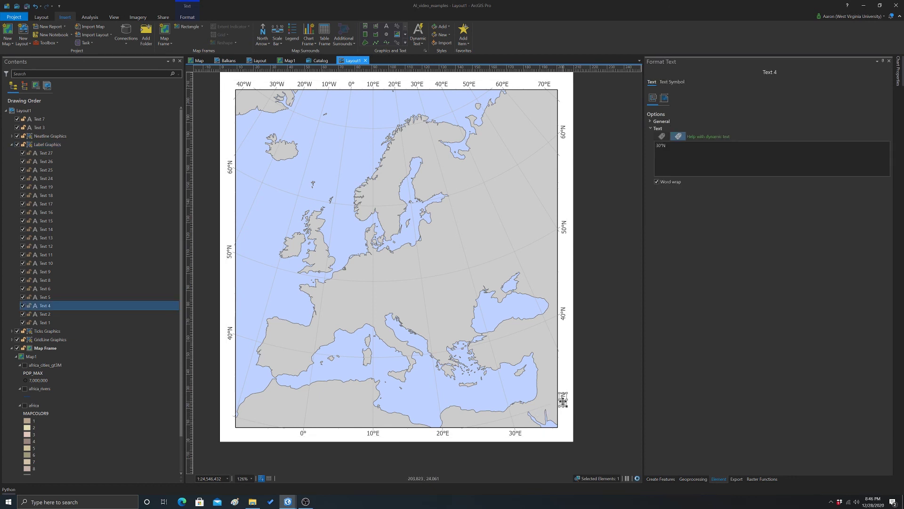
pyautogui.rightClick(563, 400)
pyautogui.click(576, 230)
pyautogui.rightClick(614, 283)
pyautogui.click(628, 308)
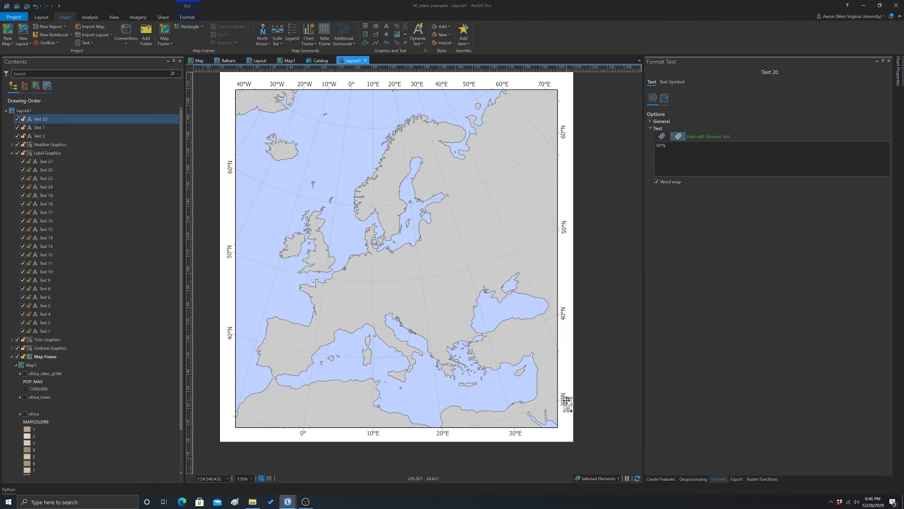
pyautogui.moveTo(566, 403); pyautogui.dragTo(228, 415)
pyautogui.click(583, 361)
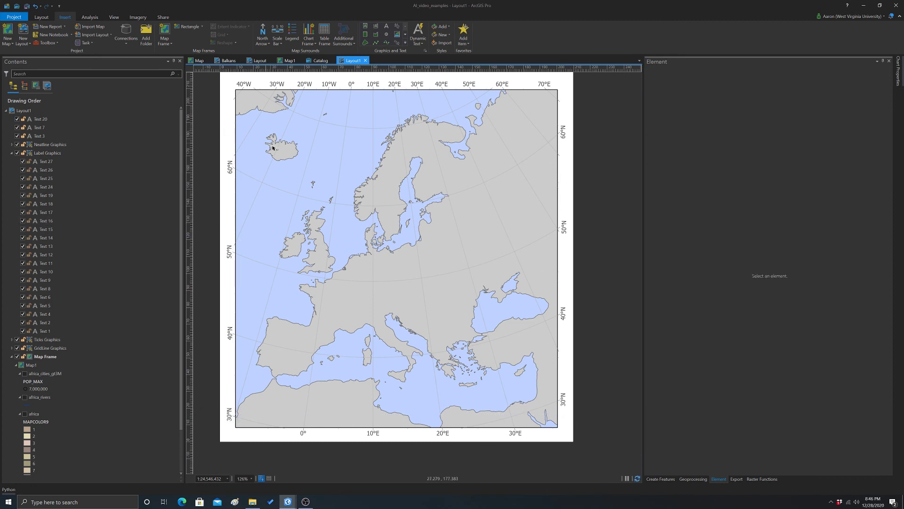